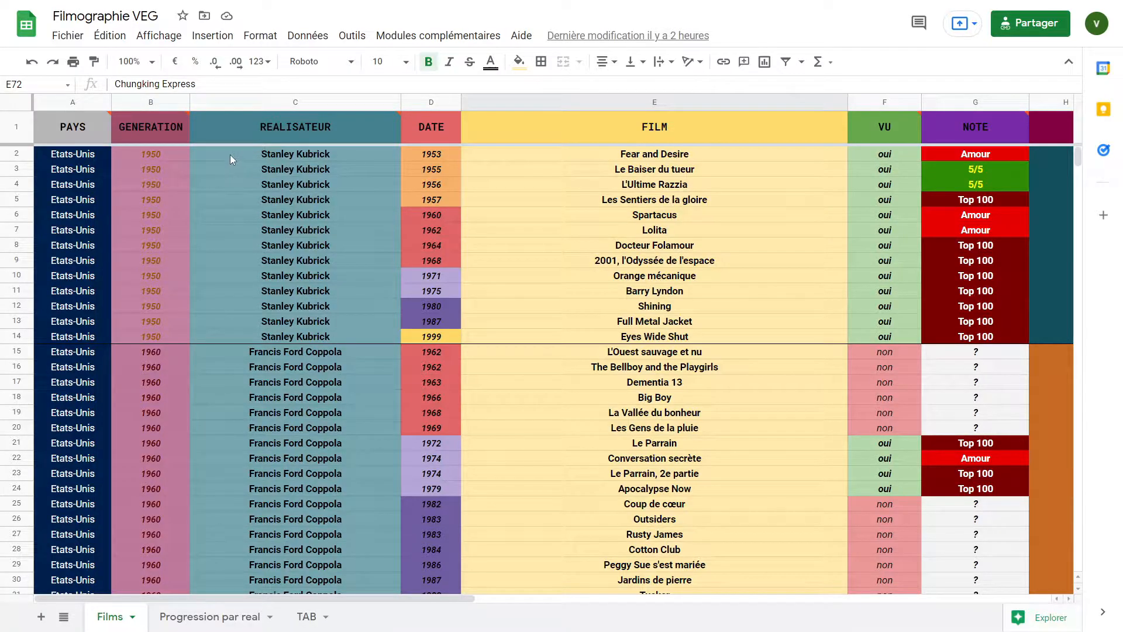
drag(230, 154, 971, 325)
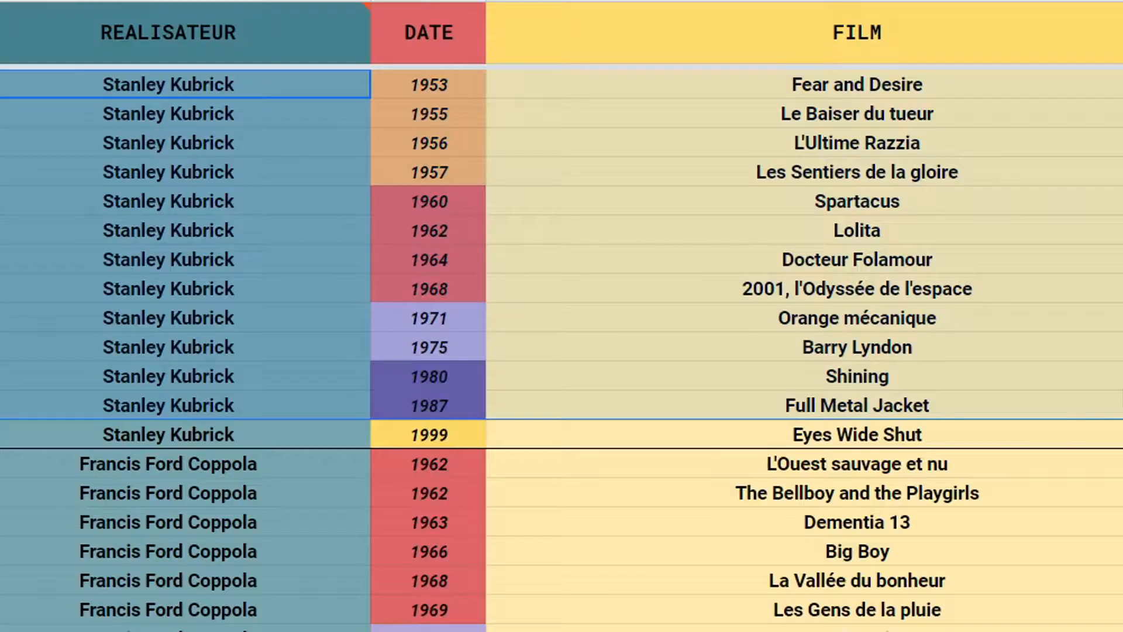
click(771, 336)
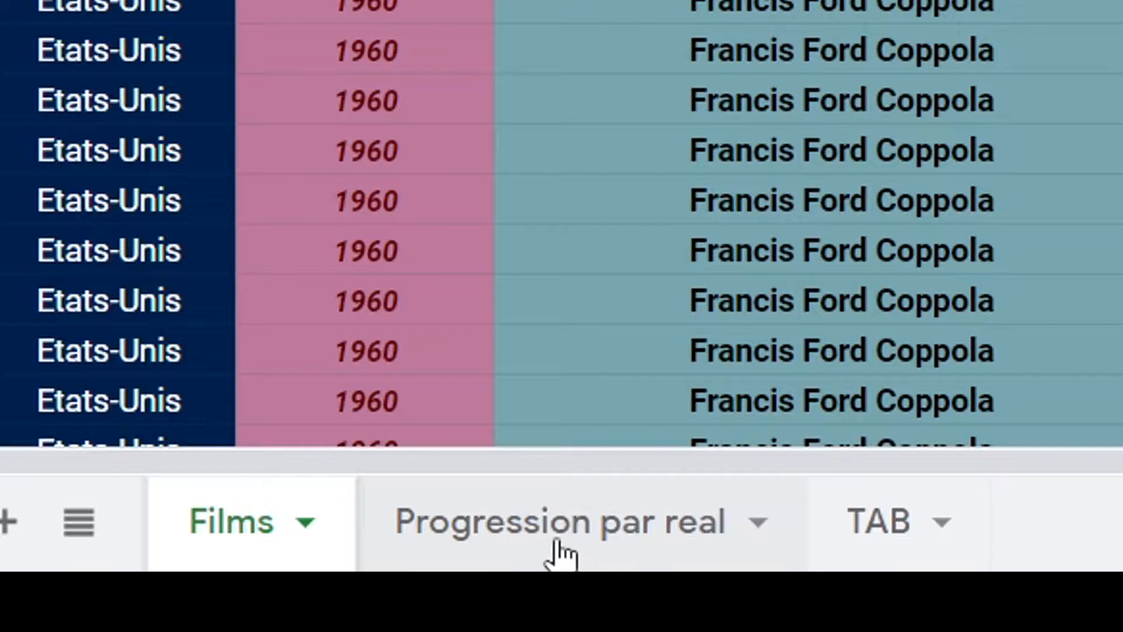
Open the Progression par real sheet and examine its director statistics, percentage formulas and summary figures
click(558, 546)
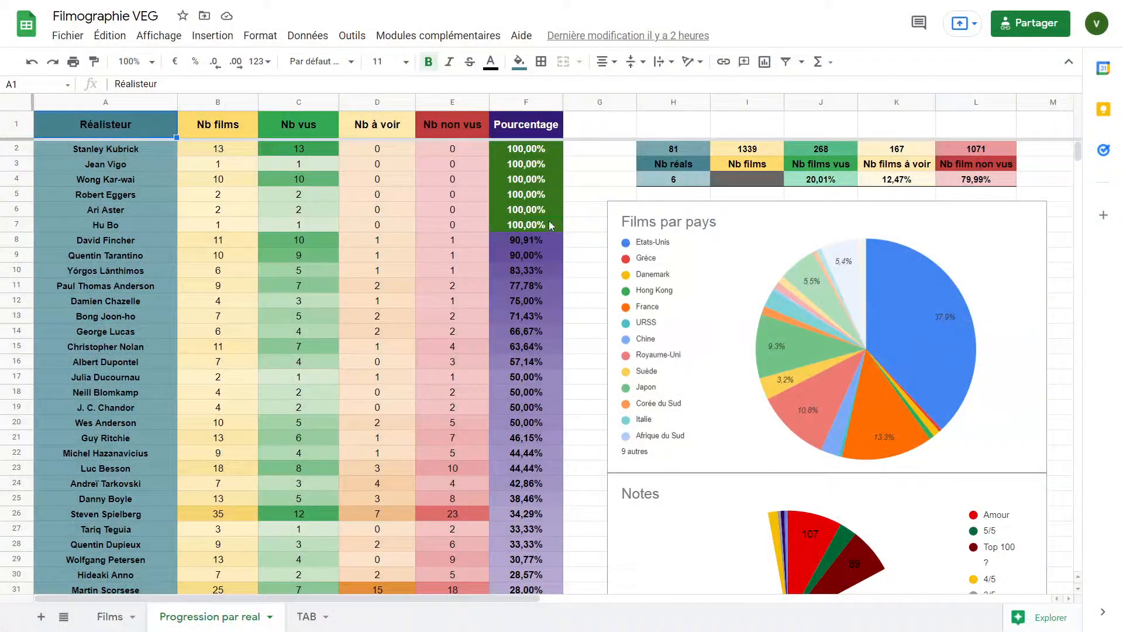
click(532, 223)
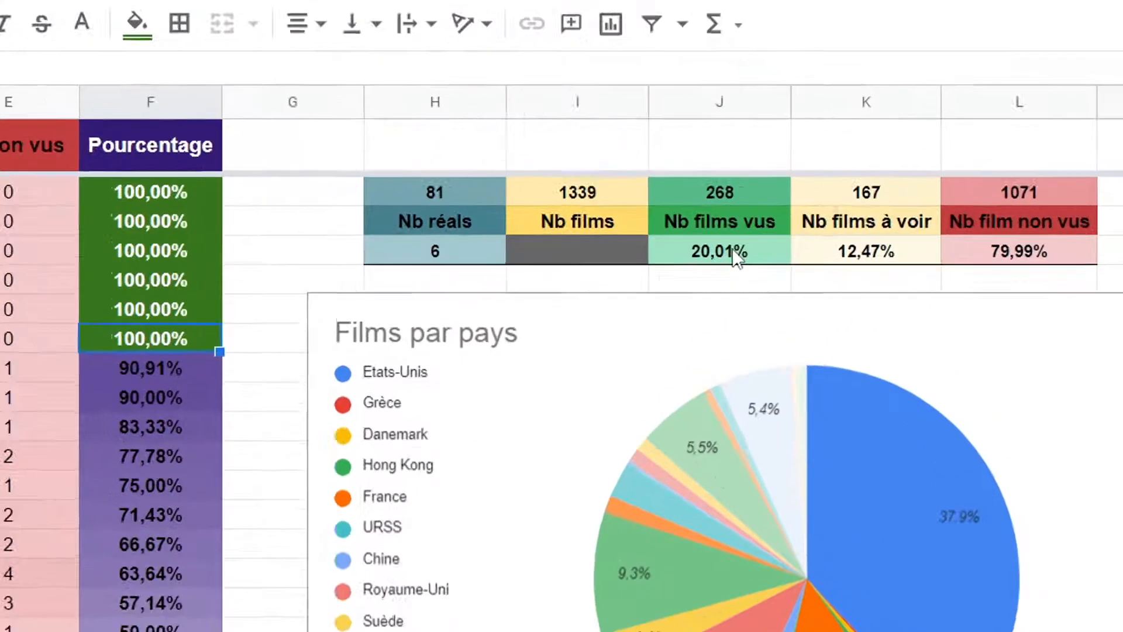
click(813, 178)
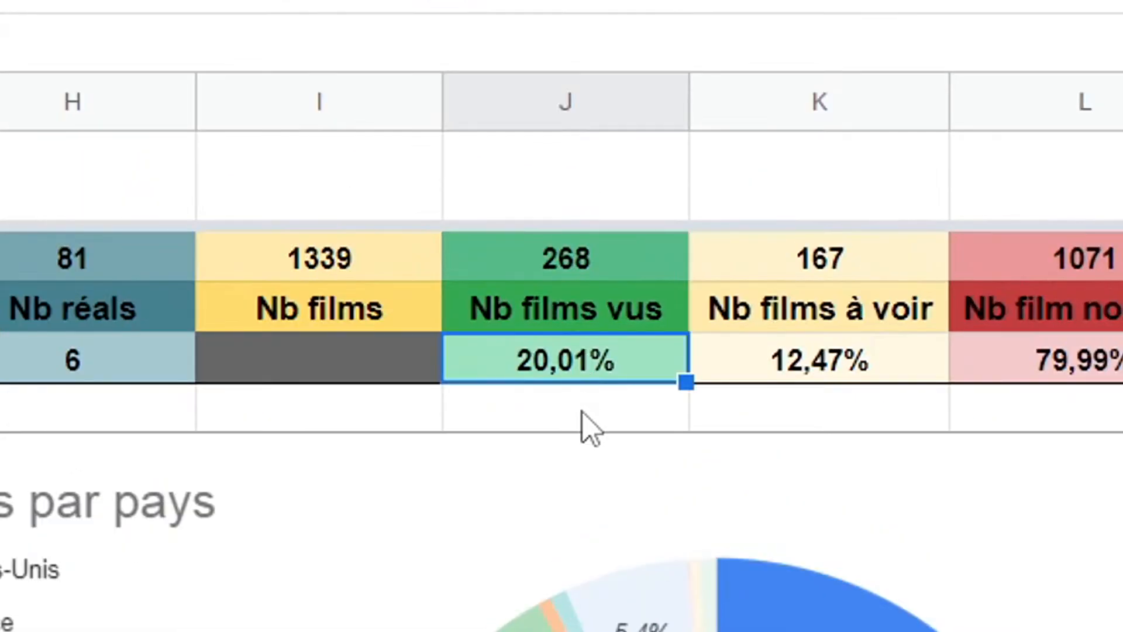
key(shift+space)
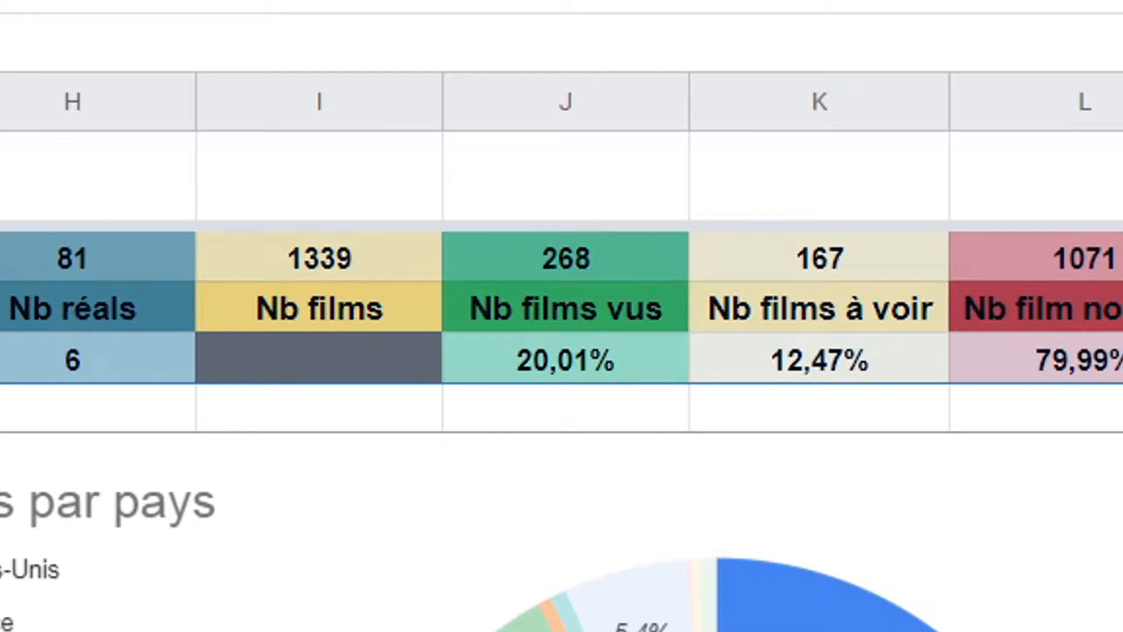
click(11, 176)
scroll(562, 433, down, 5)
scroll(562, 433, up, 5)
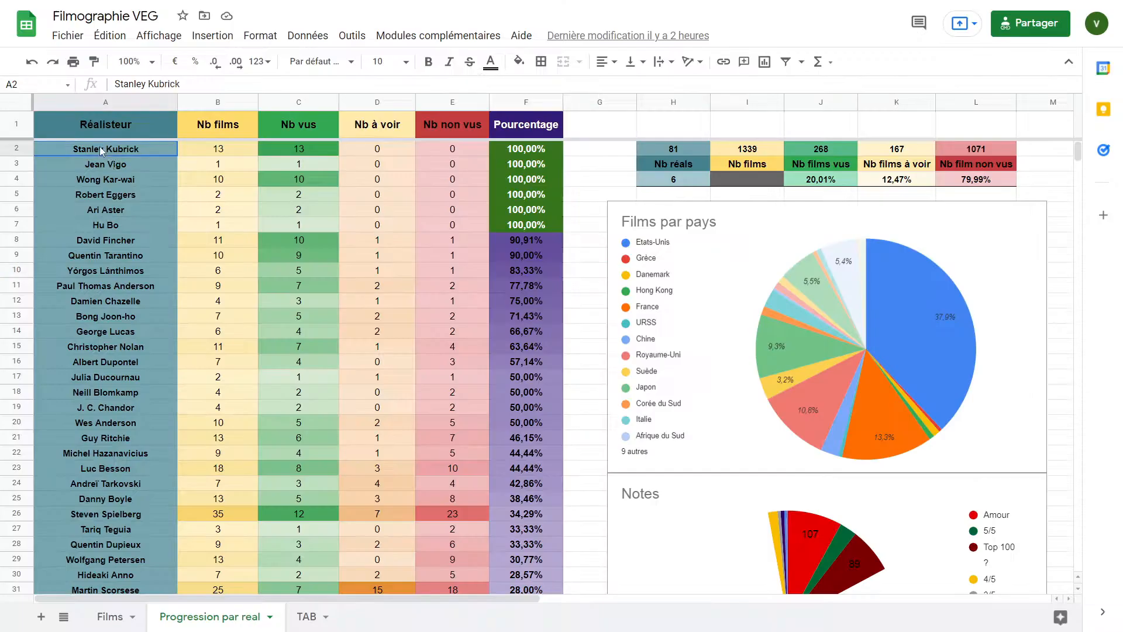
drag(118, 148, 594, 421)
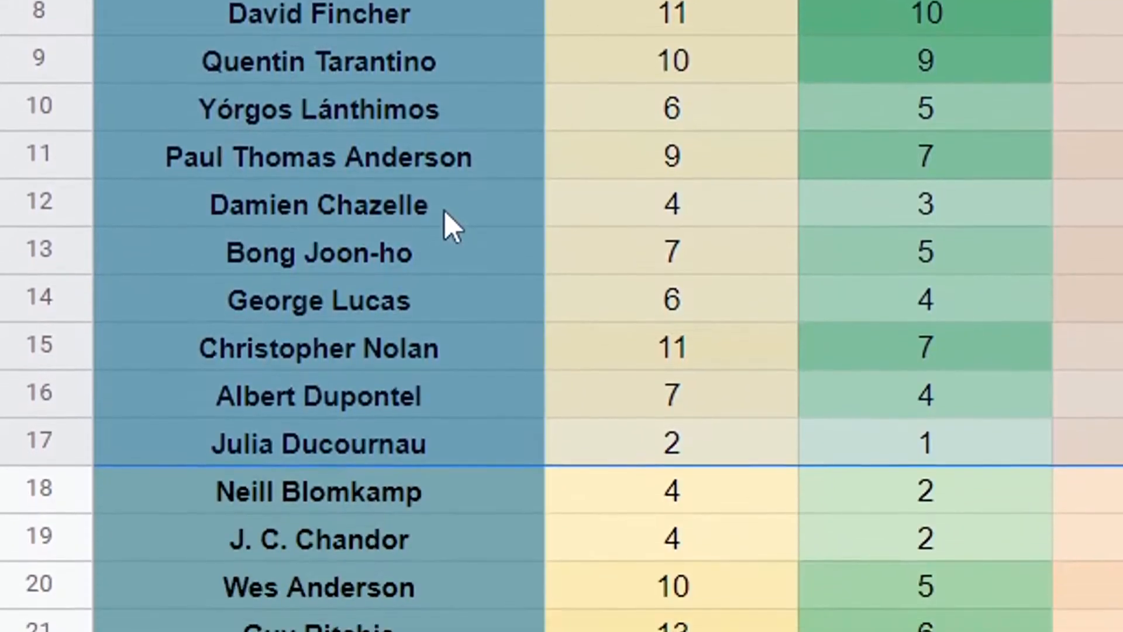
click(207, 364)
click(672, 32)
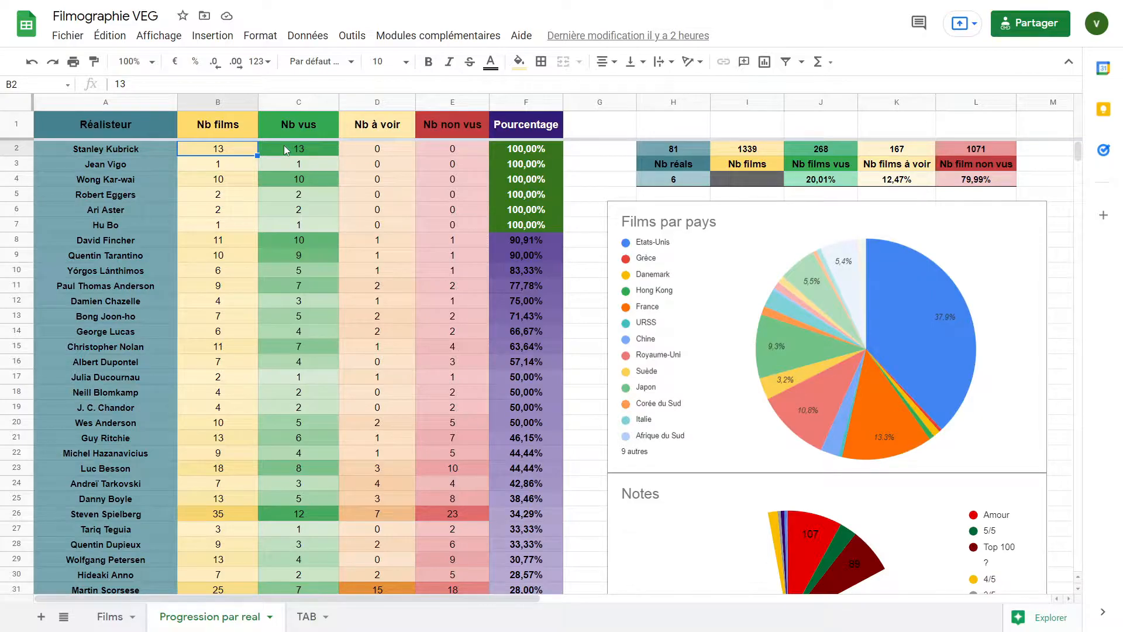
Add Micheal Curtiz as a new director in row 83 of the Réalisteur column
drag(149, 153, 507, 152)
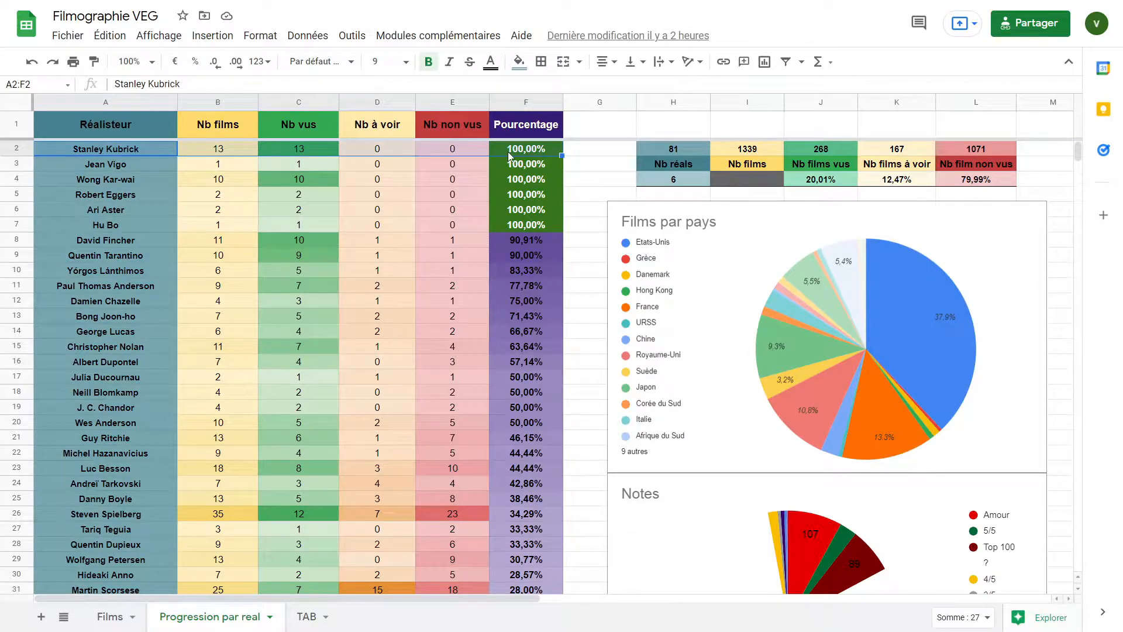
scroll(464, 277, down, 15)
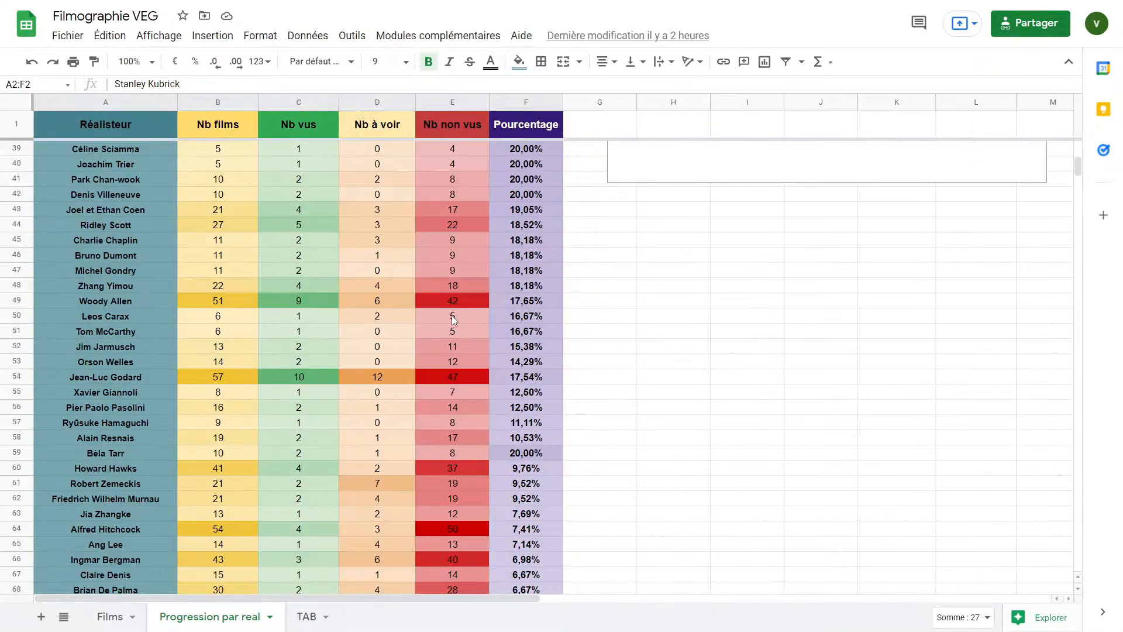
scroll(451, 317, down, 10)
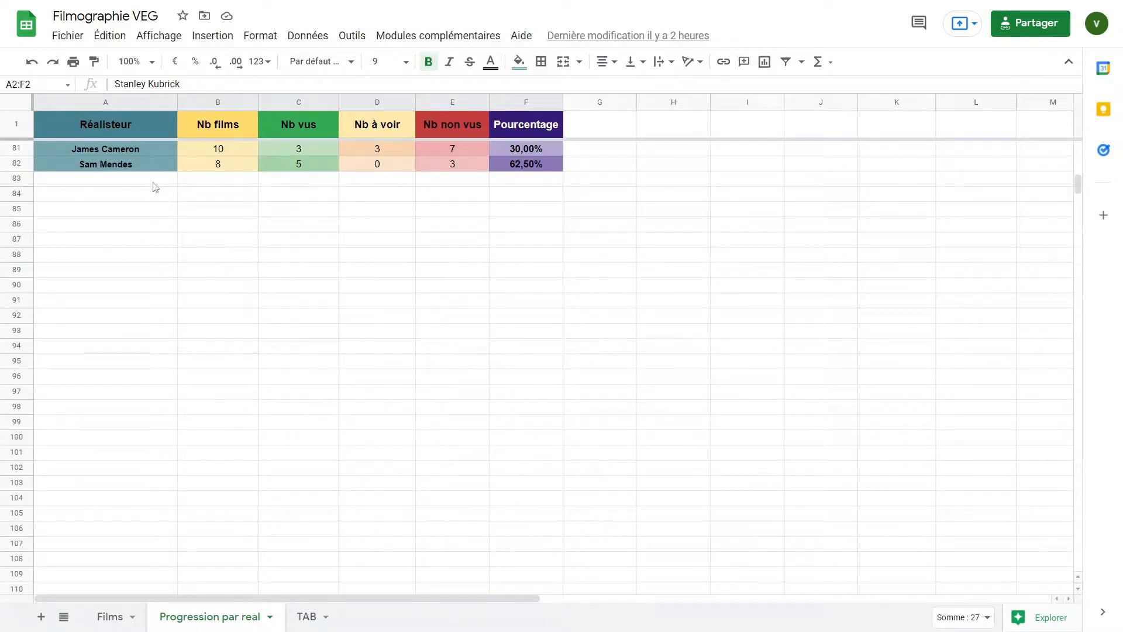
double_click(152, 179)
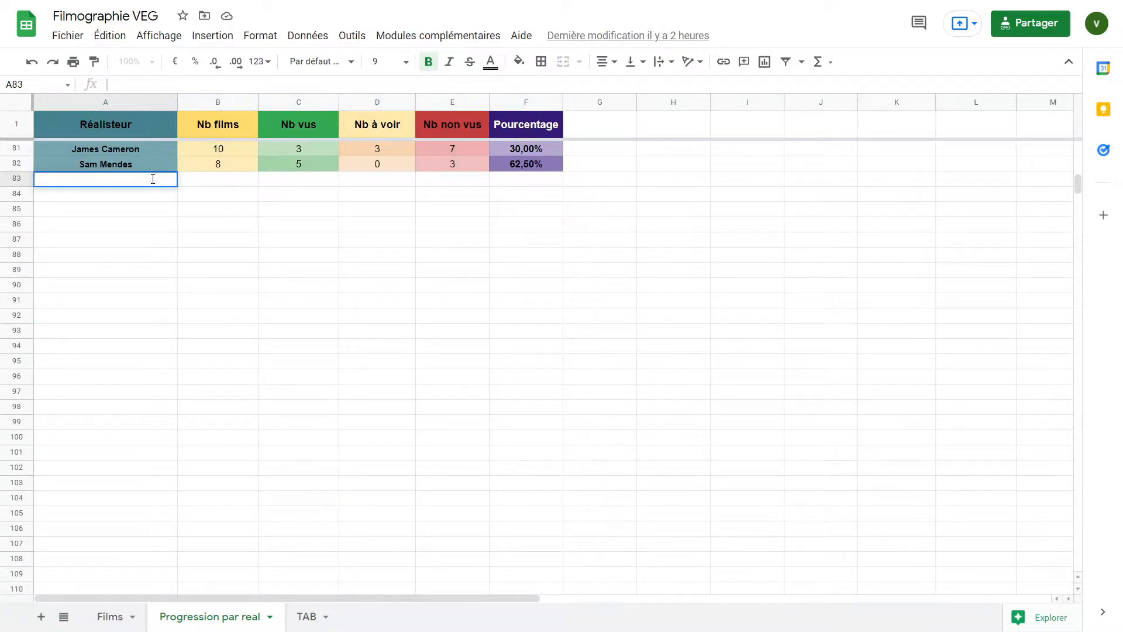
text(M)
text(ic)
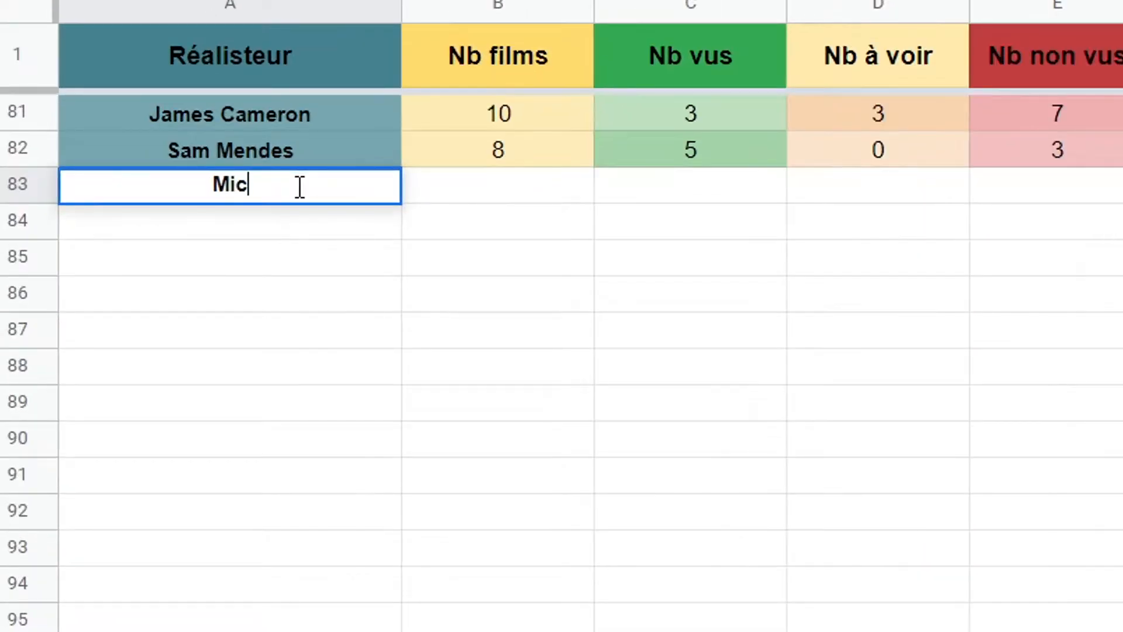
text(heal Curtiz)
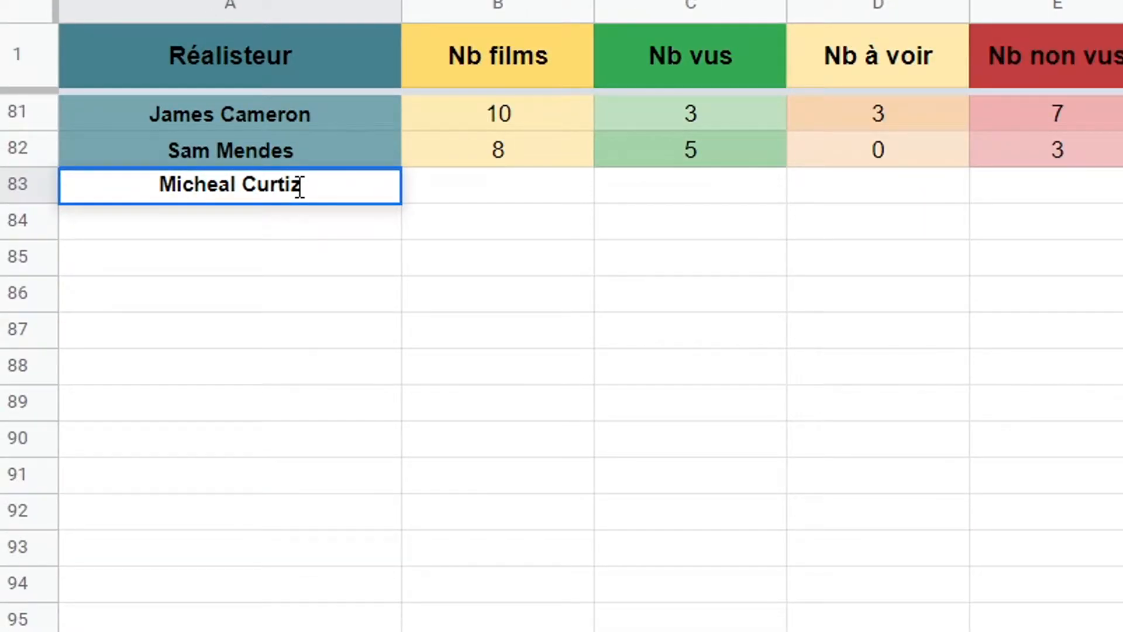
key(Return)
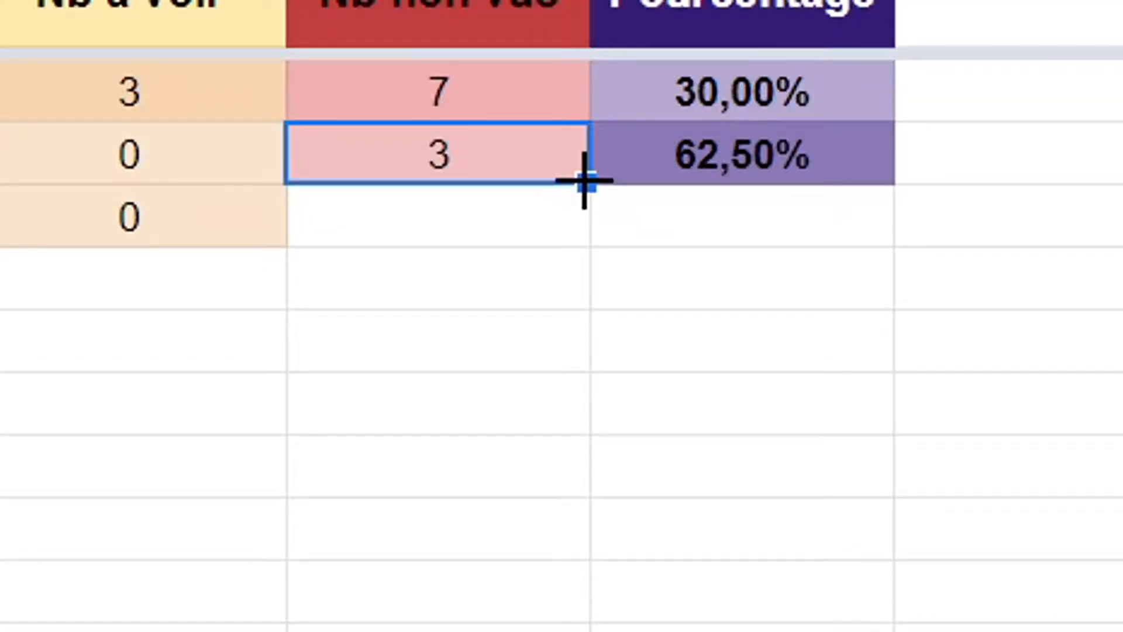
Extend the Nb non vus and Pourcentage formulas down to the new director's row 83
drag(584, 181, 587, 226)
click(812, 172)
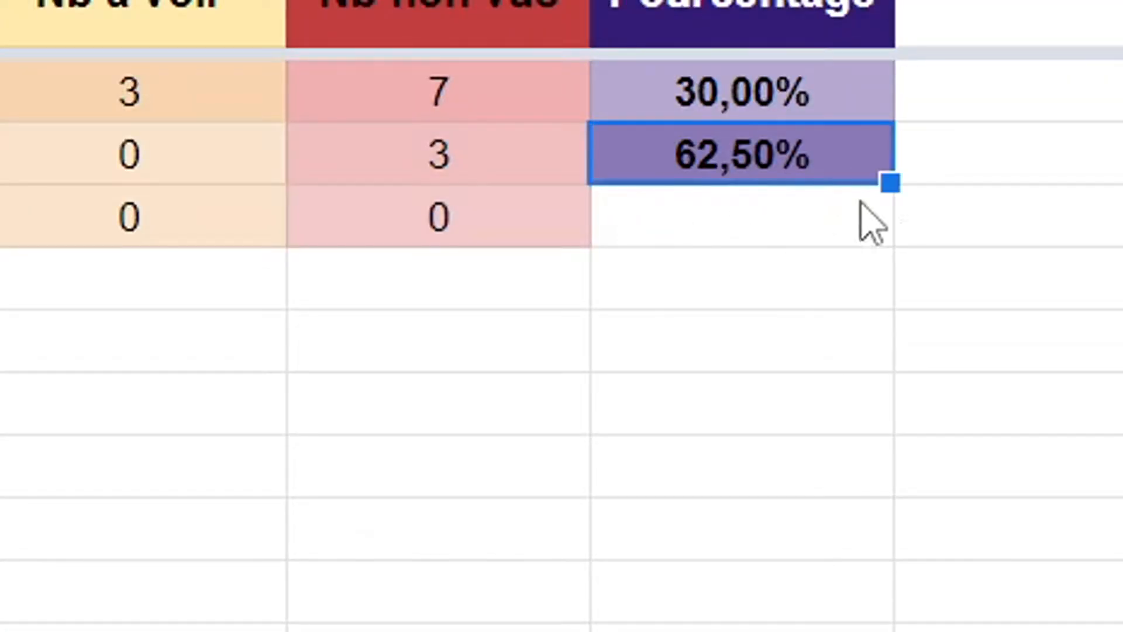
drag(890, 186, 891, 227)
click(891, 292)
drag(535, 164, 537, 226)
click(902, 237)
click(561, 287)
Browse Wikipedia to Guillaume Canet's filmography and select his feature films as director to copy them
click(754, 471)
scroll(756, 526, up, 2)
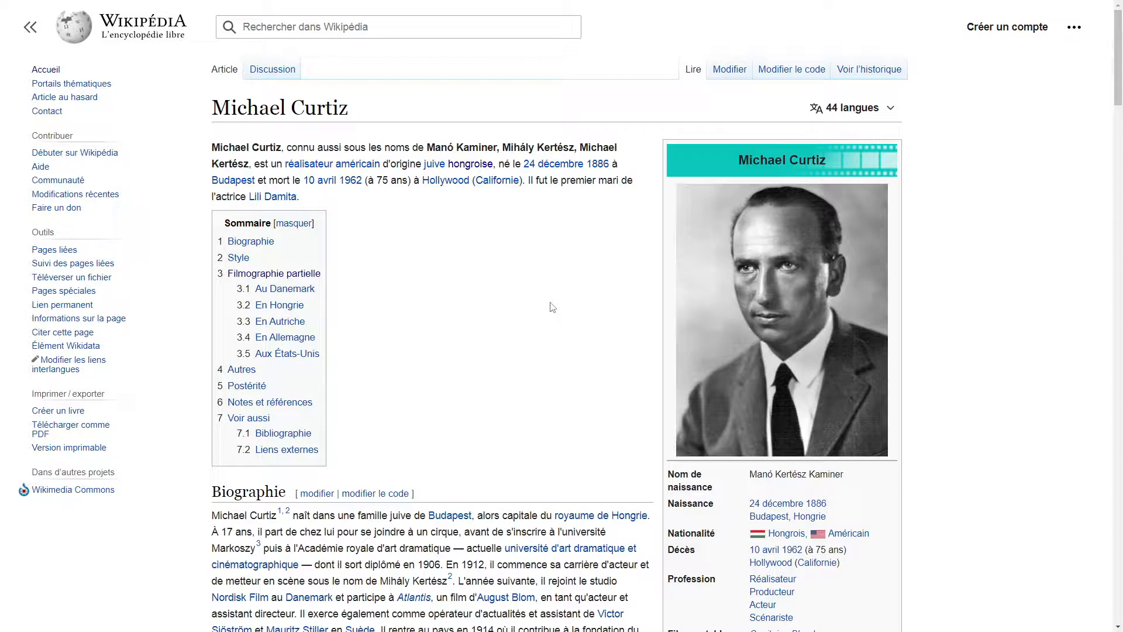
click(301, 274)
scroll(416, 312, down, 3)
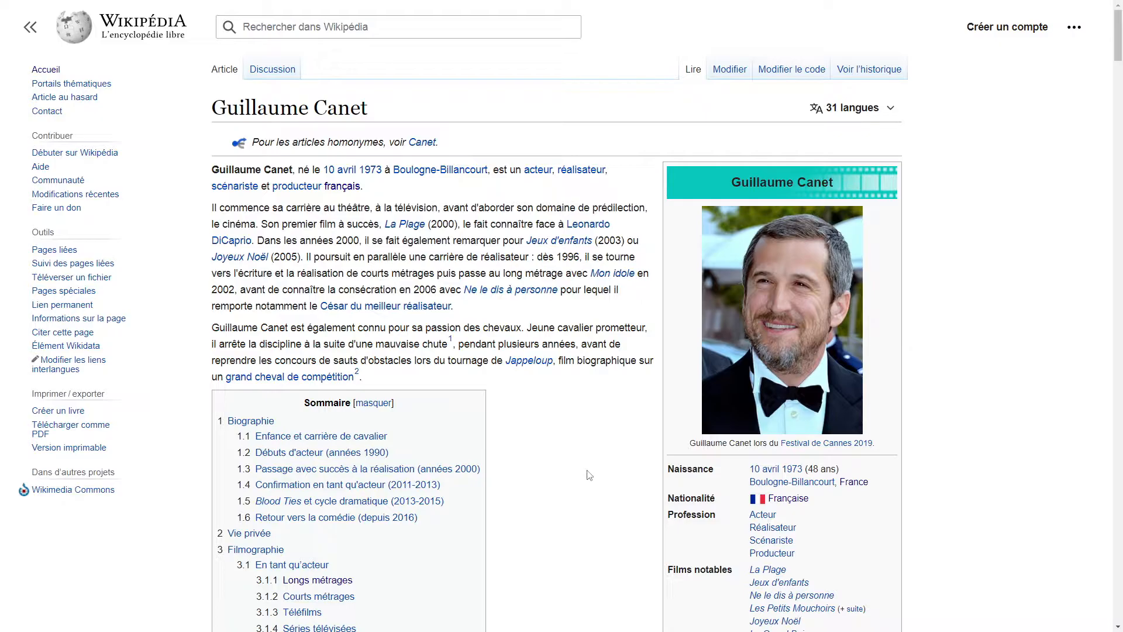
click(332, 504)
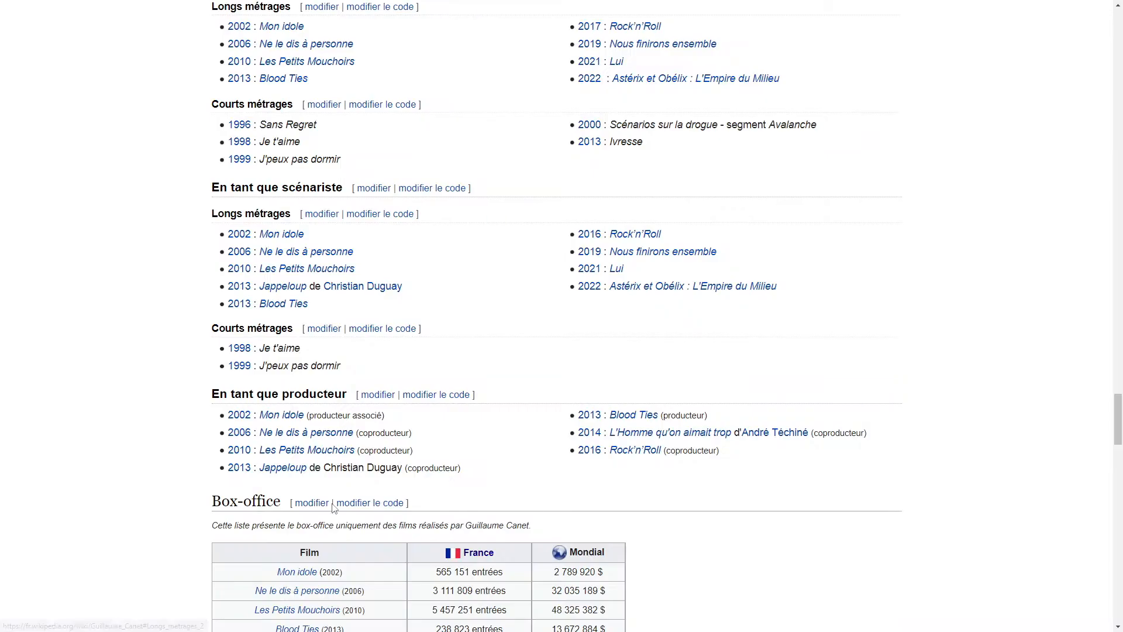
scroll(339, 68, up, 1)
drag(227, 85, 799, 146)
key(ctrl+c)
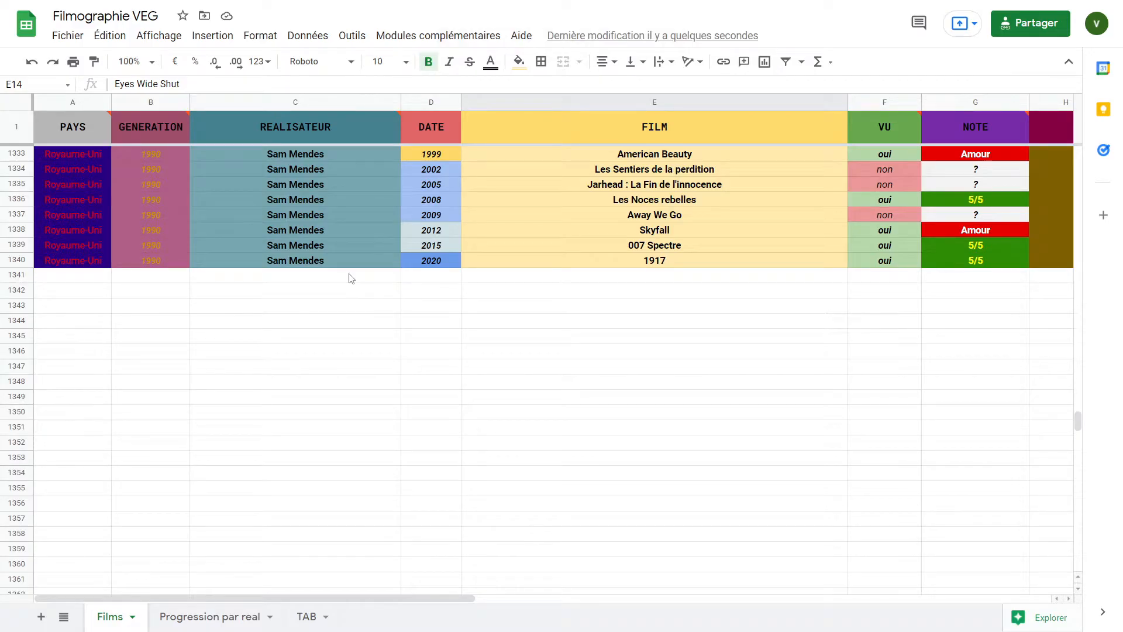
On the Films sheet, set the director of the first empty row 1341 to Guillaume Canet
click(320, 276)
double_click(355, 273)
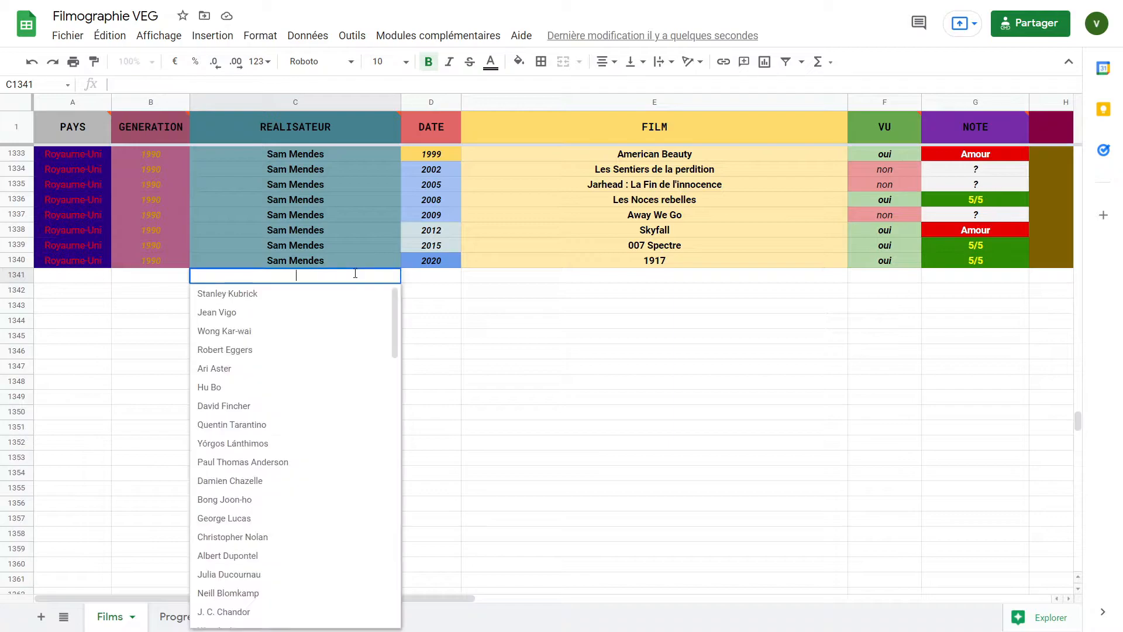
scroll(331, 416, down, 15)
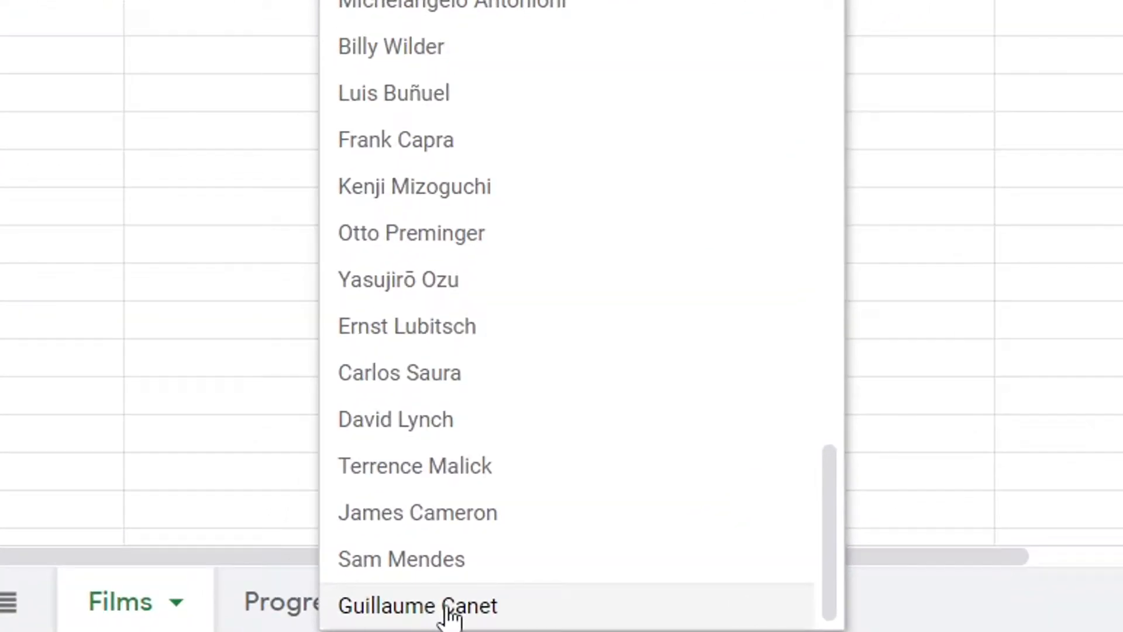
click(244, 621)
Paste the copied film list into the Film column starting at row 1341
double_click(1104, 278)
key(ctrl+v)
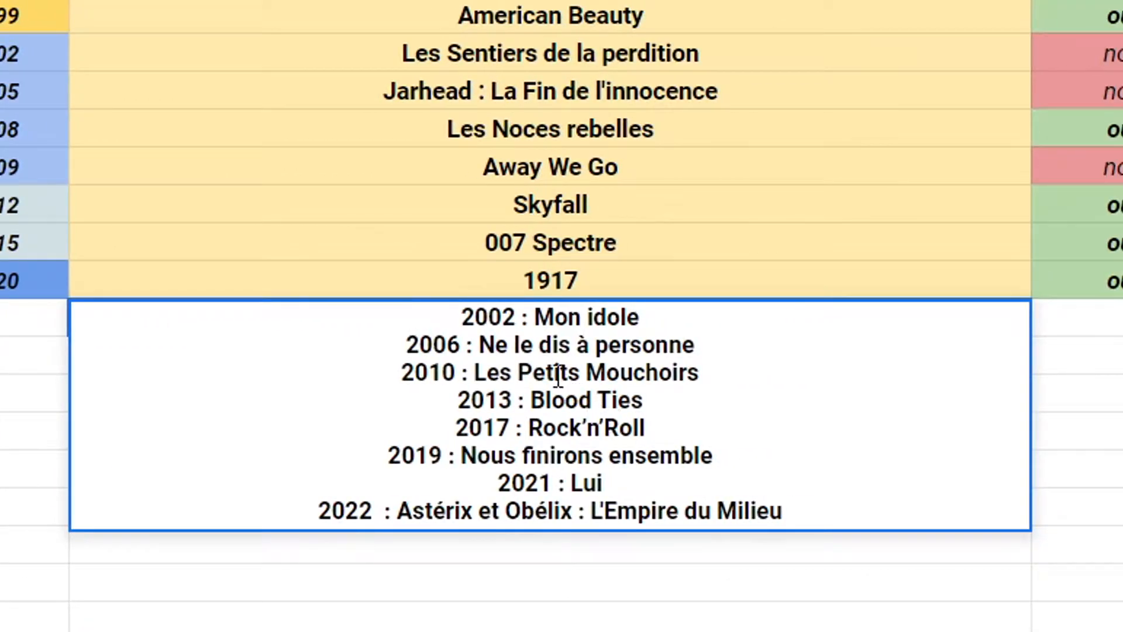
key(Return)
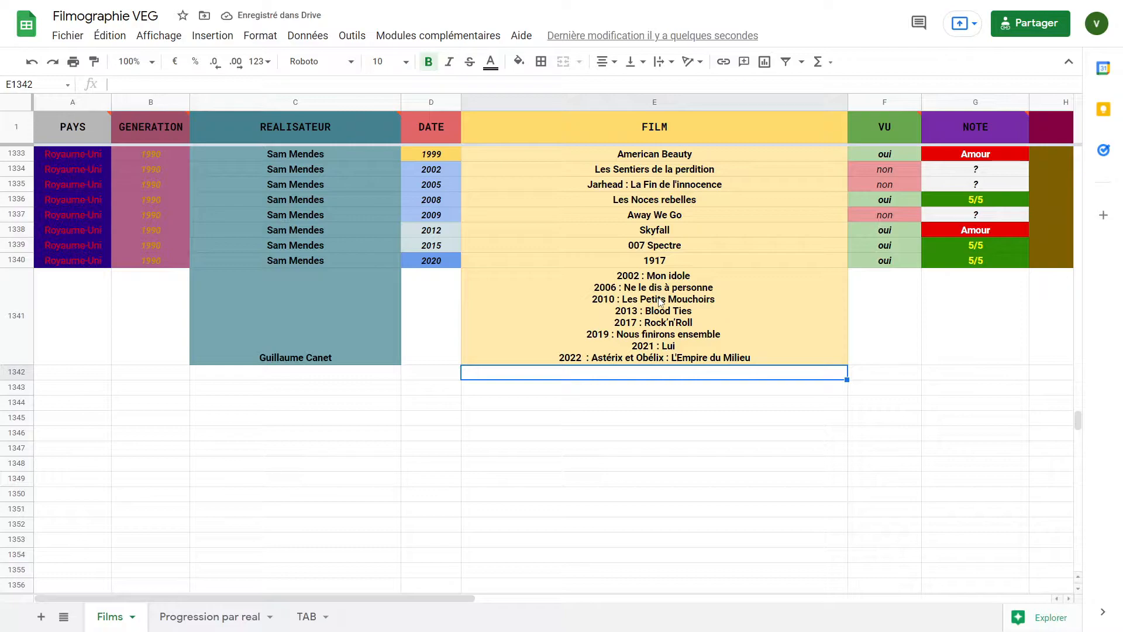
text(Ne le dis à personne Les Petits Mouchoirs Blood Ties Rock’n’Roll Nous finirons ensemble Lui Astérix et Obélix : L’Empire du Milieu)
Enter the release years 2002, 2006, 2010, 2013, 2017, 2019, 2021 and 2022 down the Date column
double_click(443, 318)
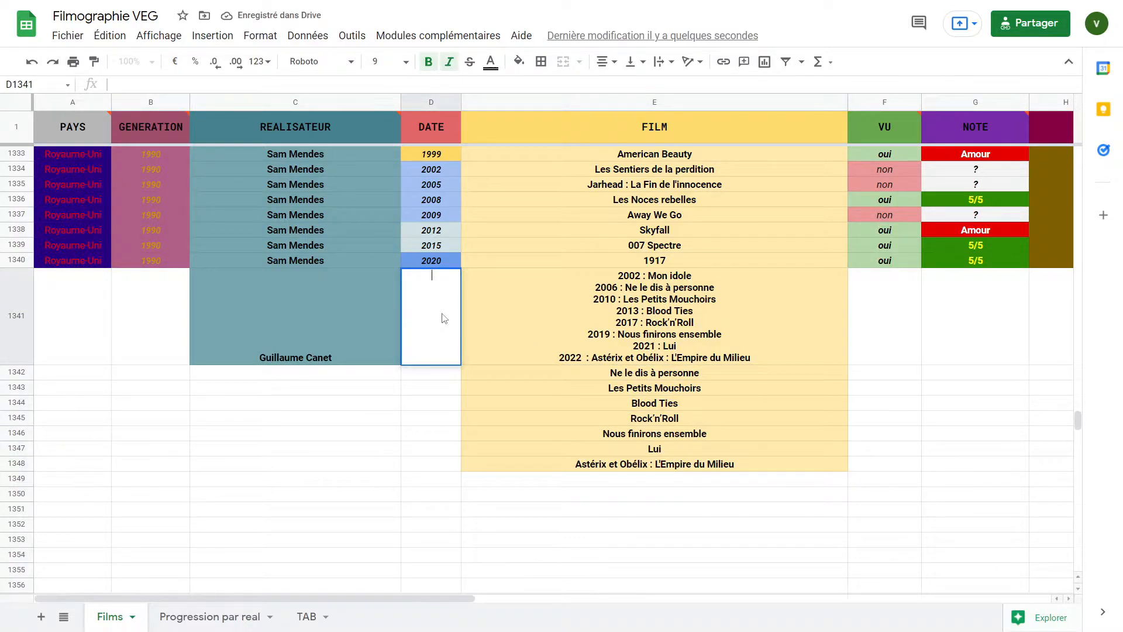
text(2002)
key(Return)
text(2006)
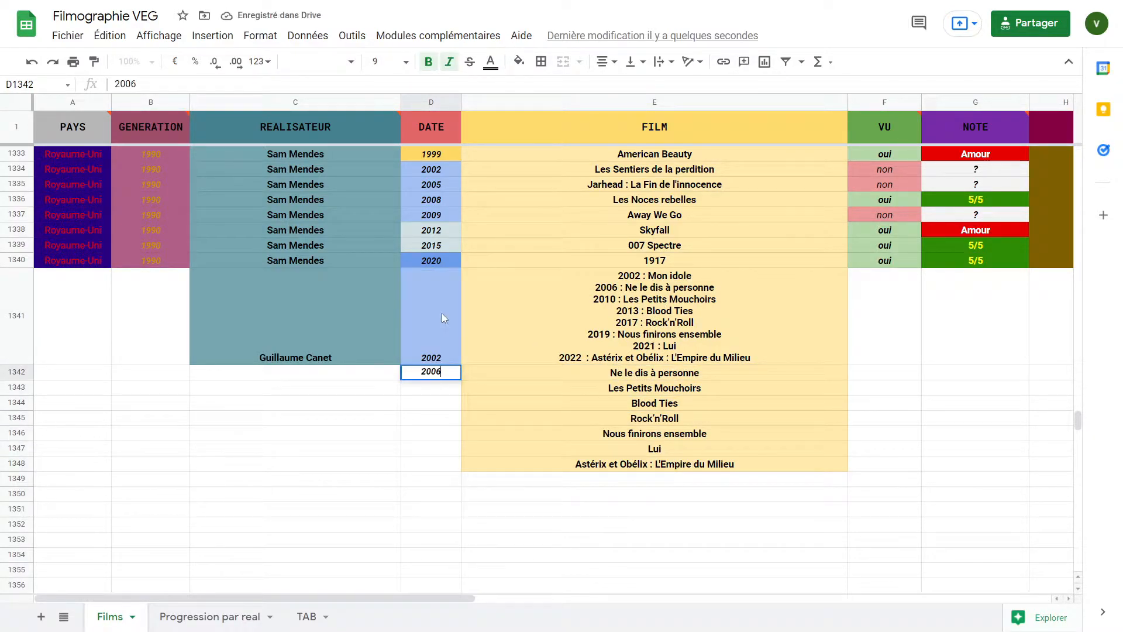
key(Return)
text(2010)
key(Return)
text(2013)
key(Return)
text(2017)
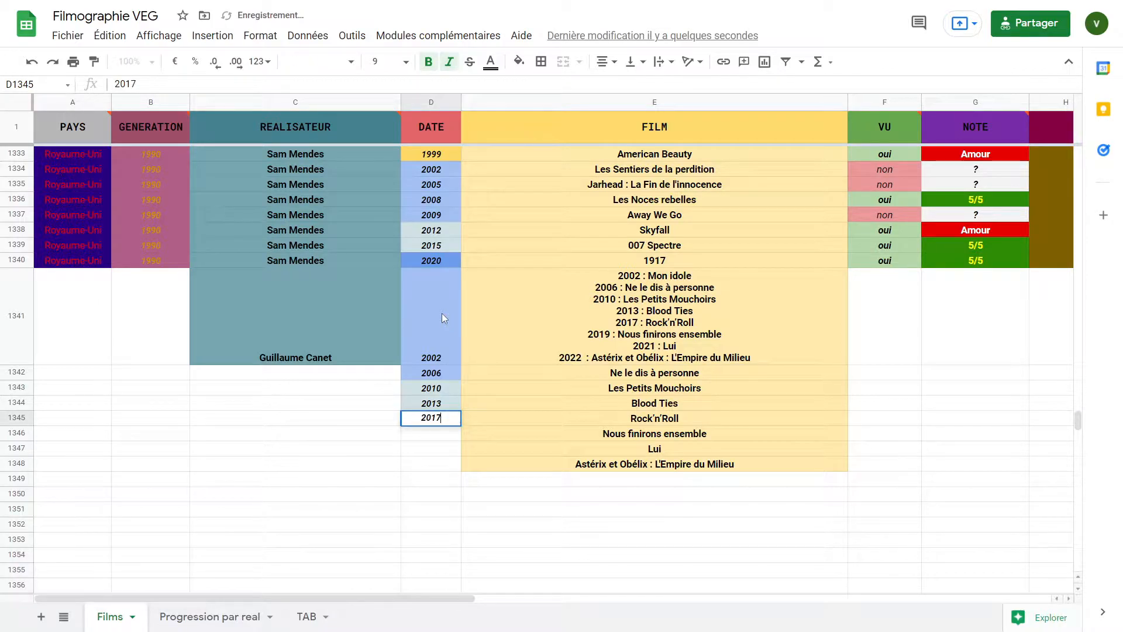
key(Return)
text(2019)
key(Return)
text(2021)
Edit the first pasted film cell so it contains only Mon idole
key(Return)
text(2022)
double_click(693, 276)
drag(694, 276, 797, 359)
key(BackSpace)
drag(651, 277, 618, 276)
key(BackSpace)
key(Return)
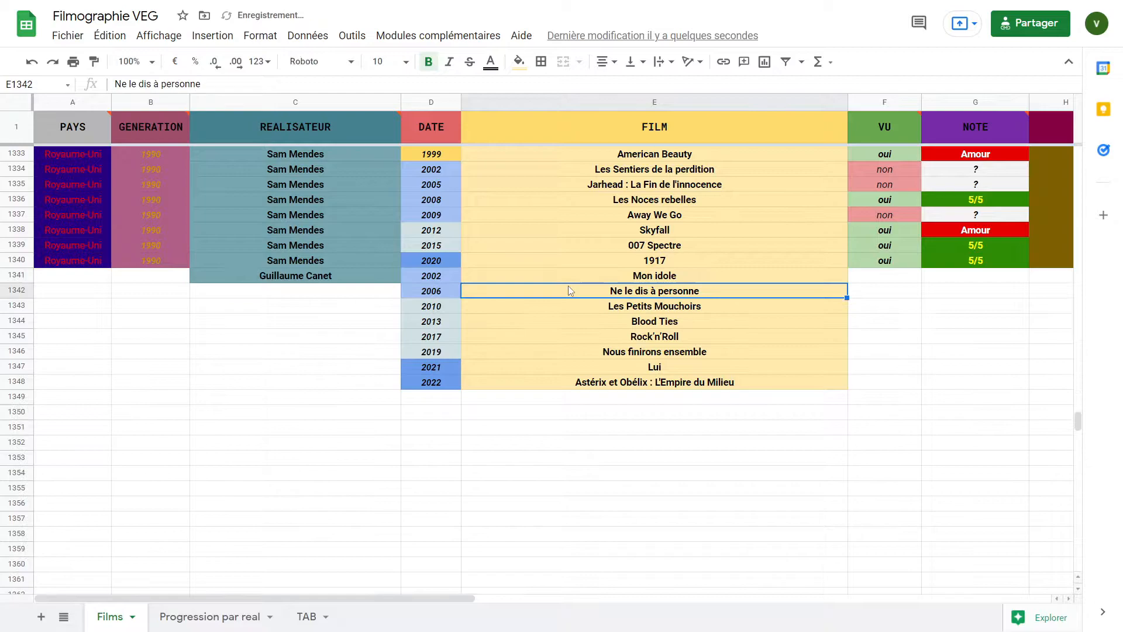
Fill Guillaume Canet down the Realisateur column for all eight films through row 1348
click(396, 277)
drag(400, 282, 380, 383)
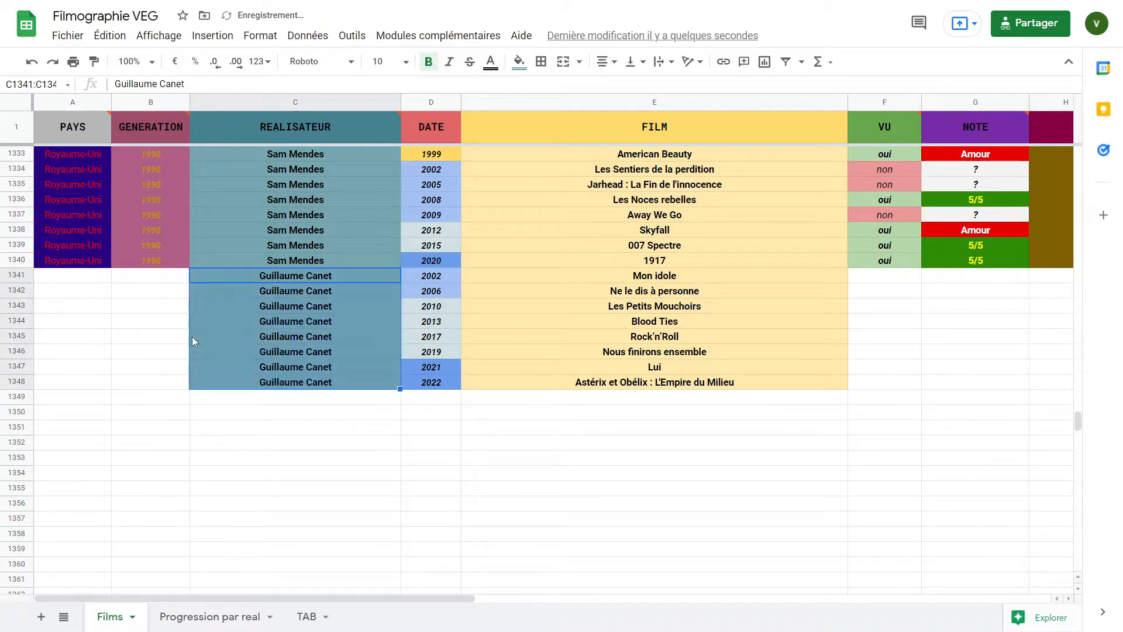
Set the country to France for the eight Guillaume Canet films and fill in their generation column
click(93, 278)
scroll(82, 423, down, 1)
scroll(82, 422, down, 1)
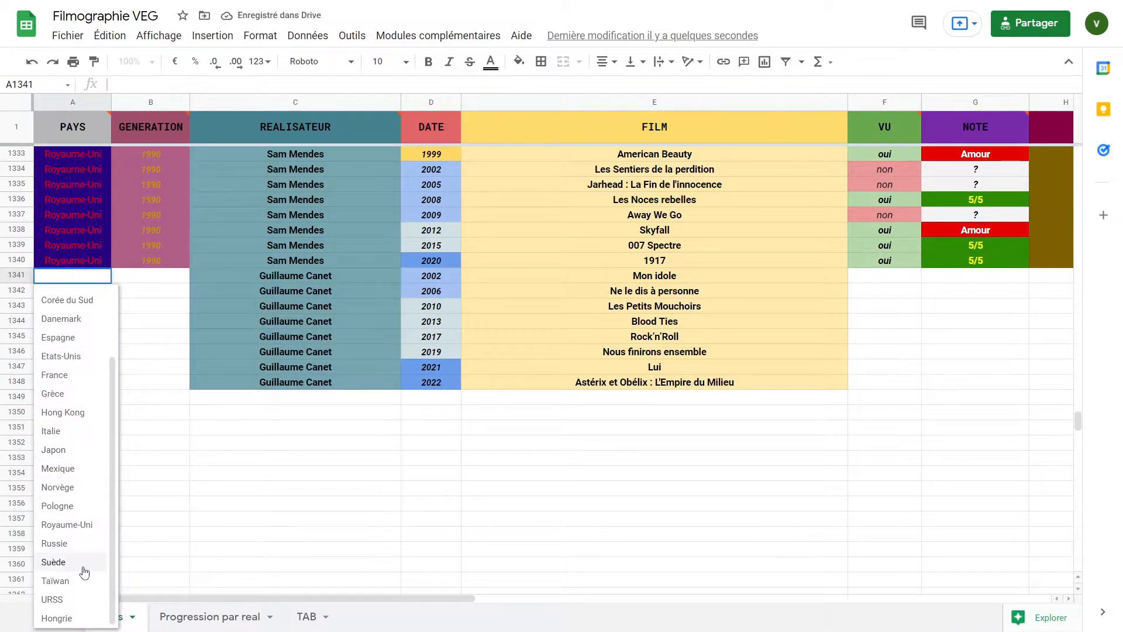
click(59, 374)
drag(111, 283, 110, 389)
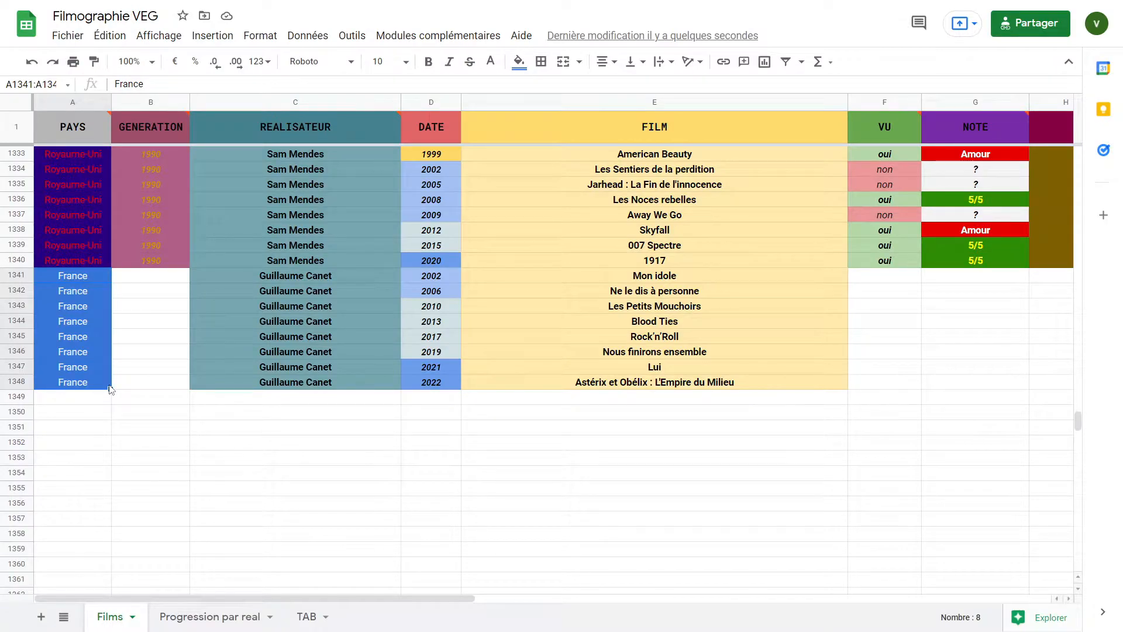
double_click(144, 274)
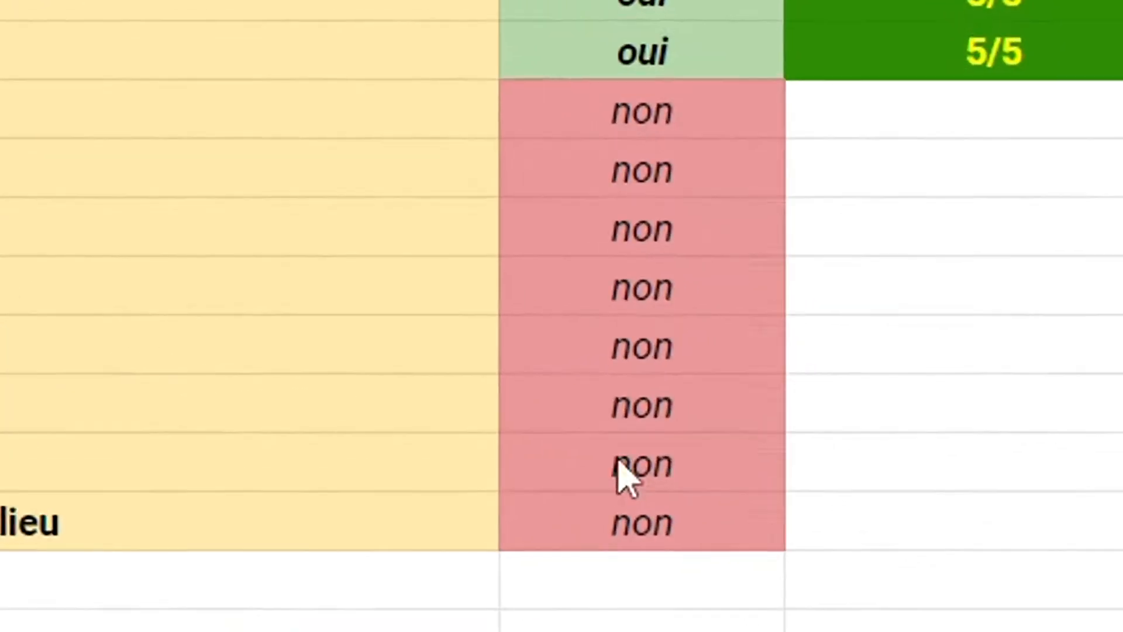
Mark Lui and Les Petits Mouchoirs as seen by setting their VU value to oui
click(617, 470)
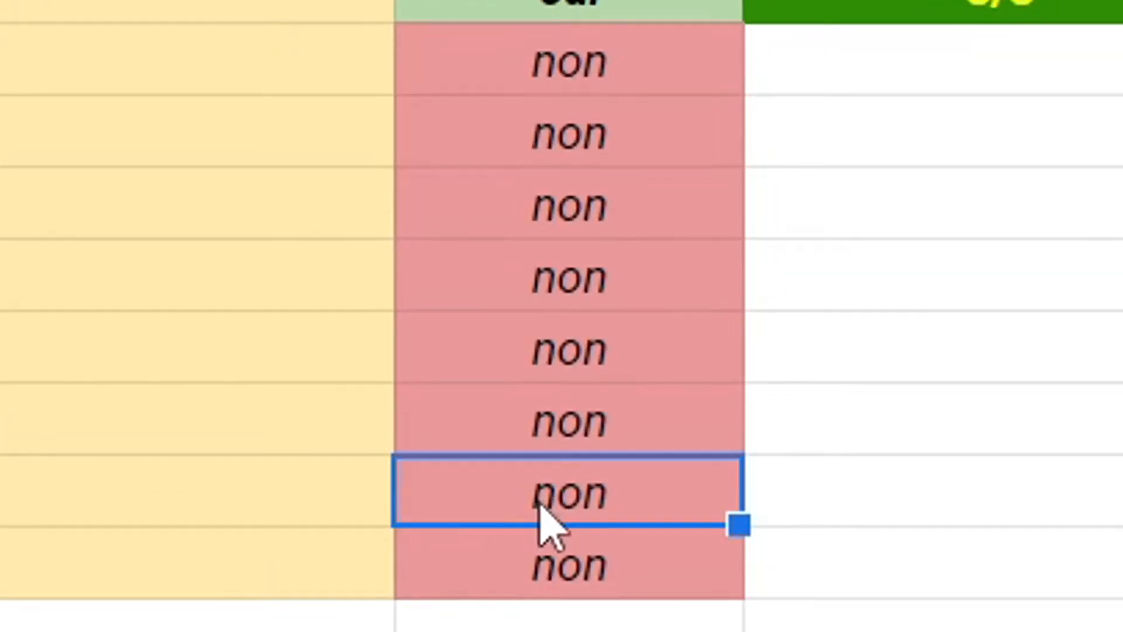
double_click(571, 458)
click(579, 532)
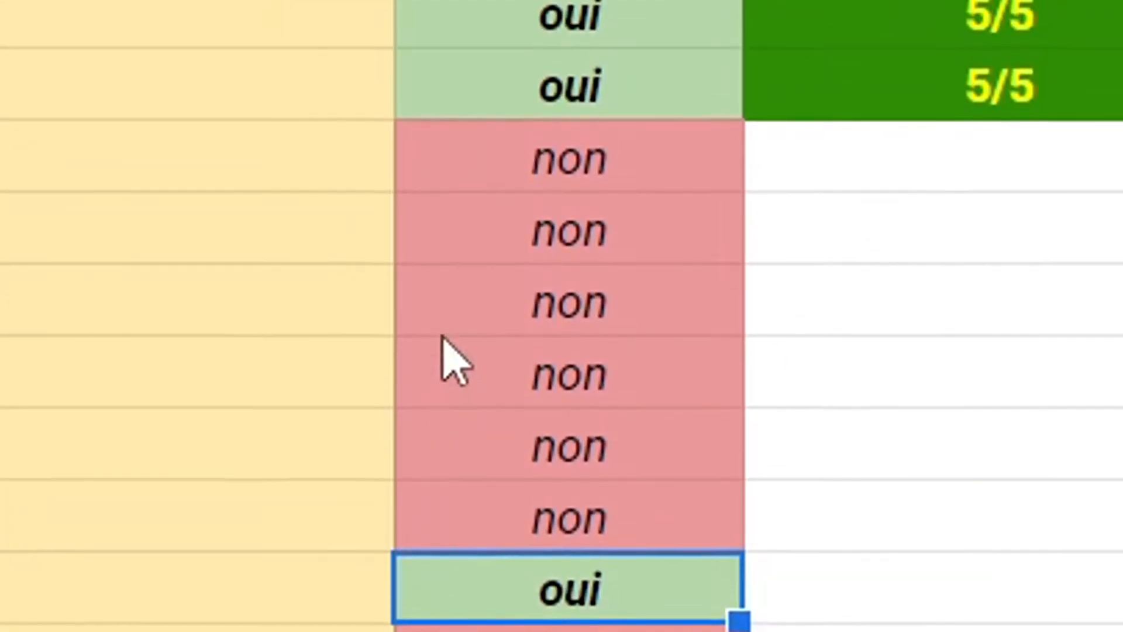
click(452, 206)
double_click(452, 205)
click(459, 292)
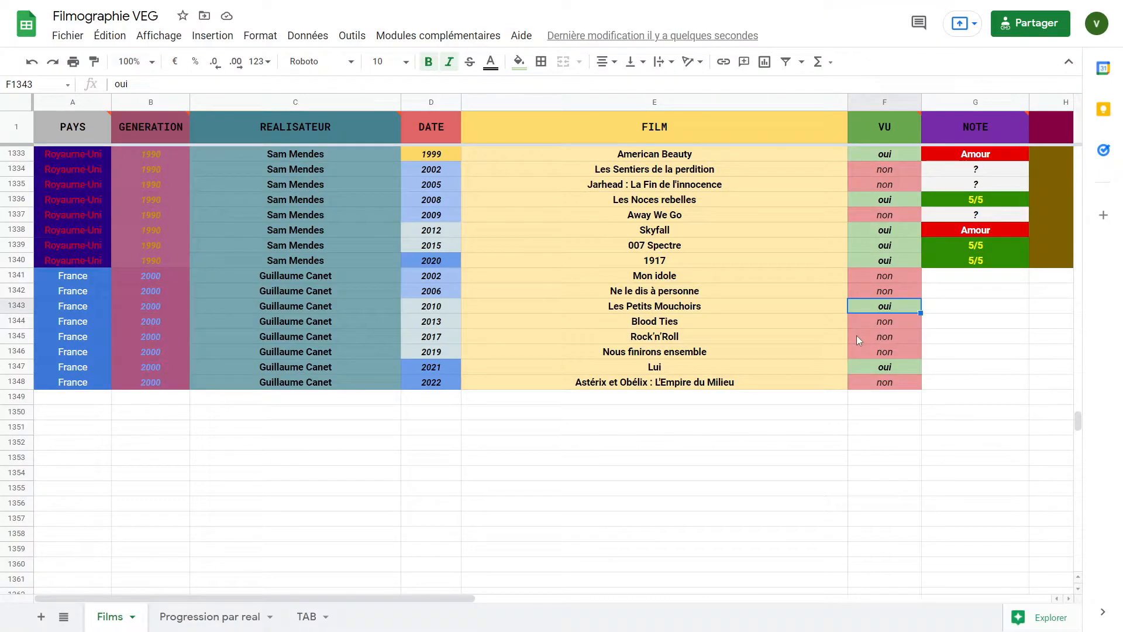
Set the VU status of Rock'n'Roll and Nous finirons ensemble to à voir
double_click(434, 531)
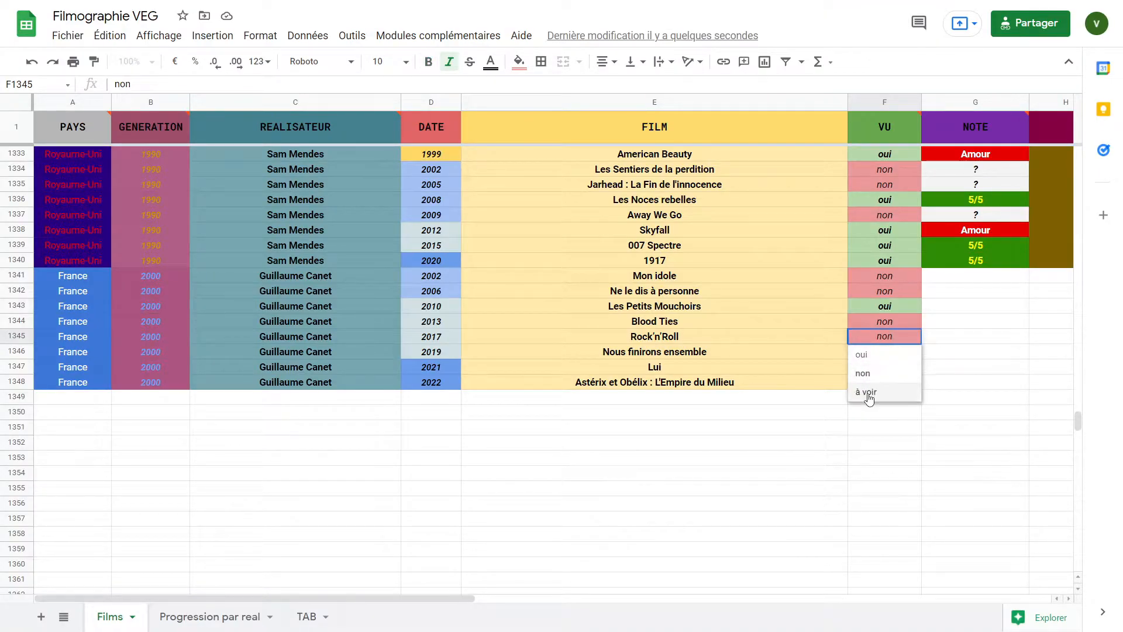
click(869, 396)
double_click(865, 353)
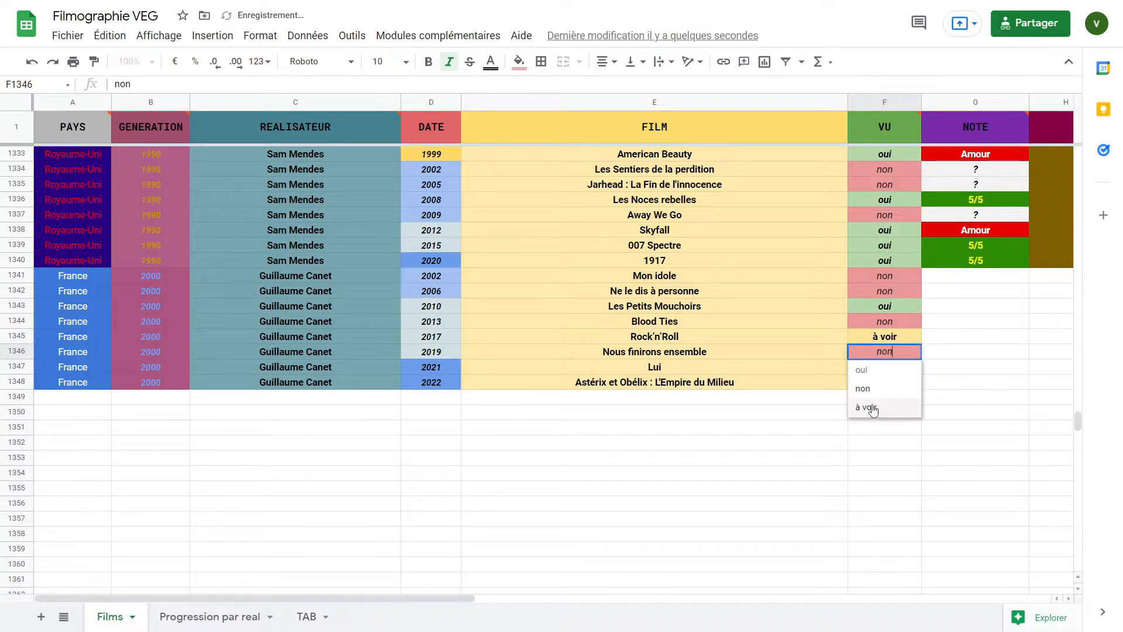
click(871, 407)
Rate Les Petits Mouchoirs and Lui 4/5 in the NOTE column
click(942, 277)
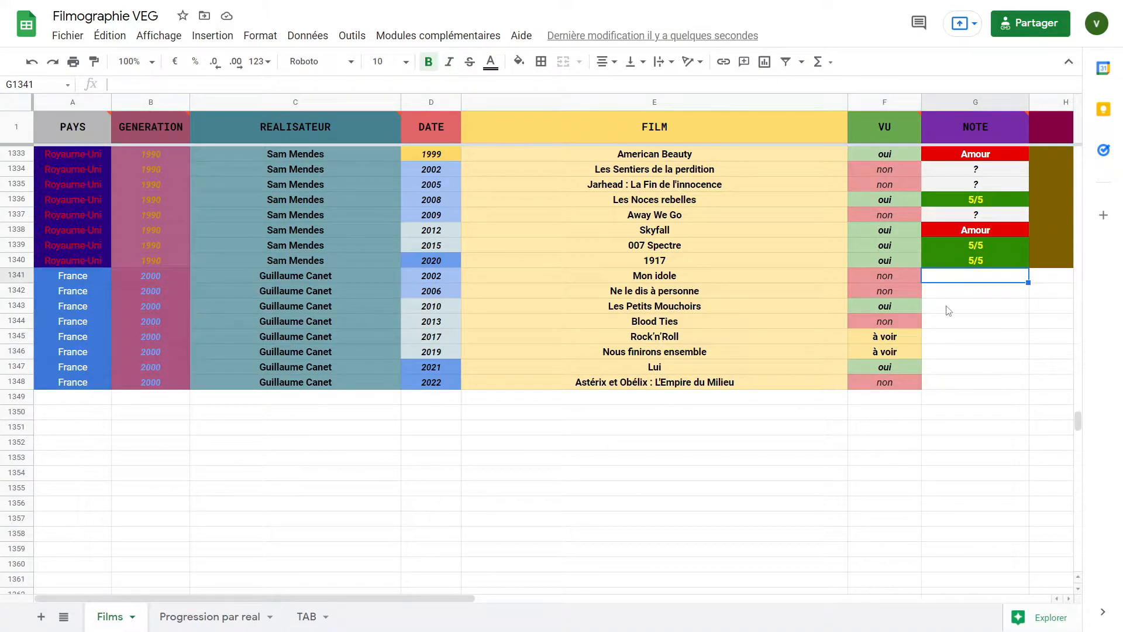
double_click(949, 309)
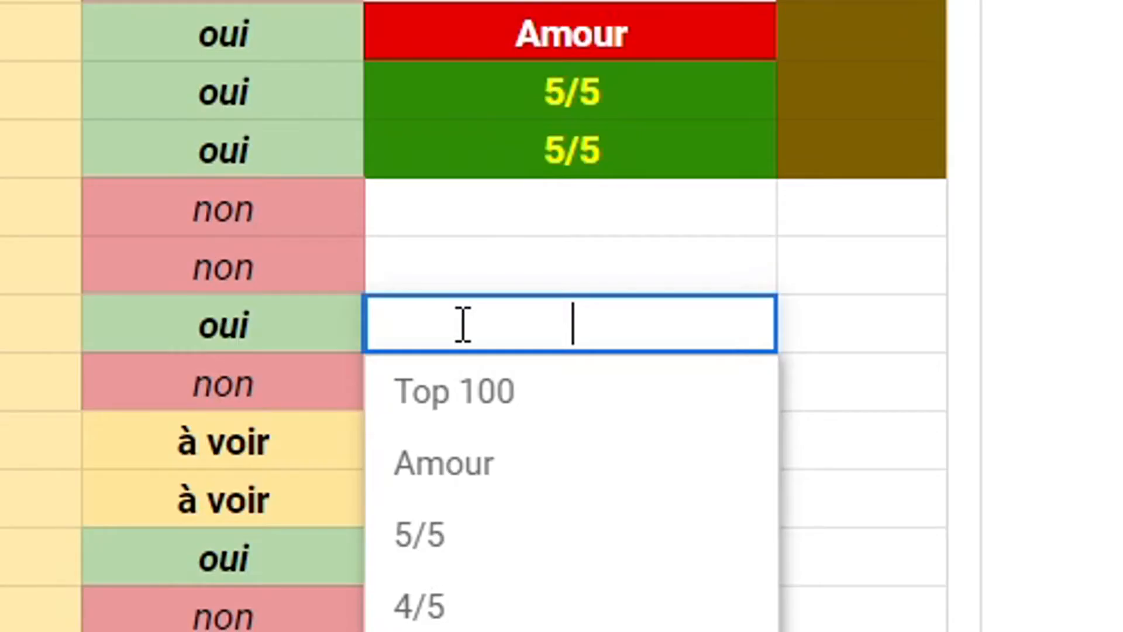
click(462, 617)
double_click(456, 565)
click(433, 591)
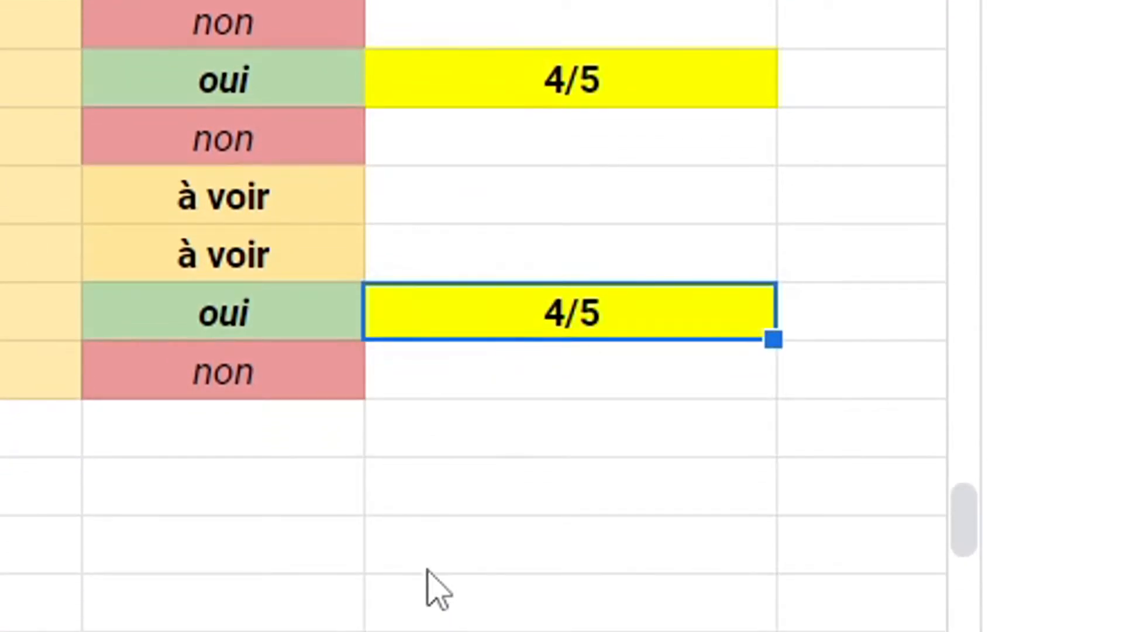
Fill the column H length formula from row 1340 down to row 1348 for the Guillaume Canet films
click(994, 305)
drag(1024, 313, 1020, 430)
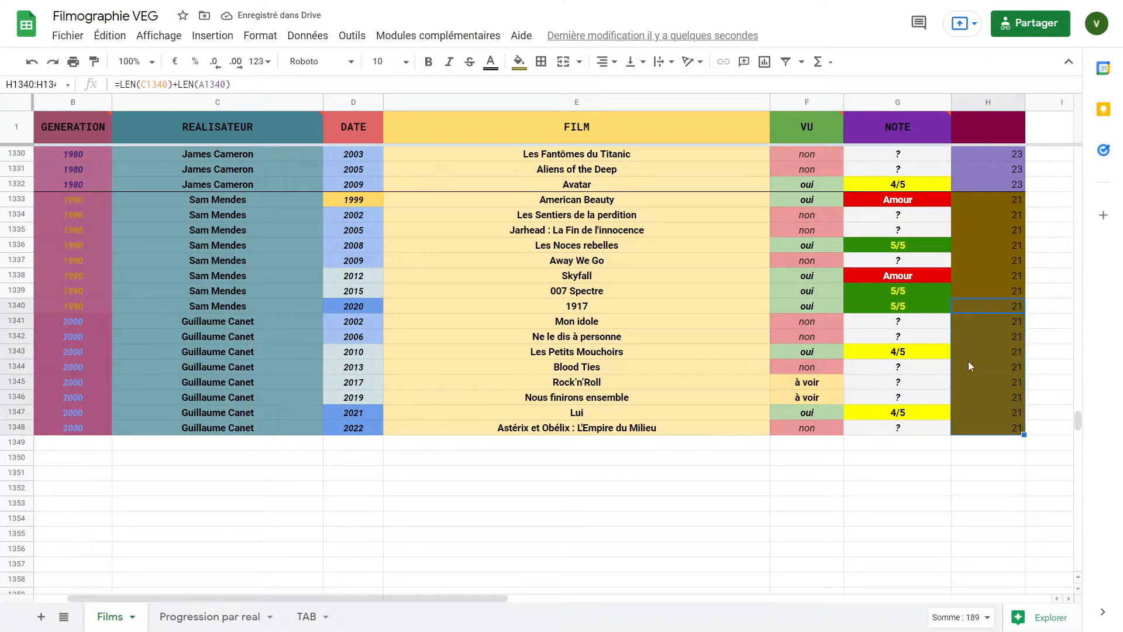
Add a bottom border under row 1340 to separate the Sam Mendes films from the Guillaume Canet films
scroll(968, 361, left, 2)
scroll(1006, 281, up, 6)
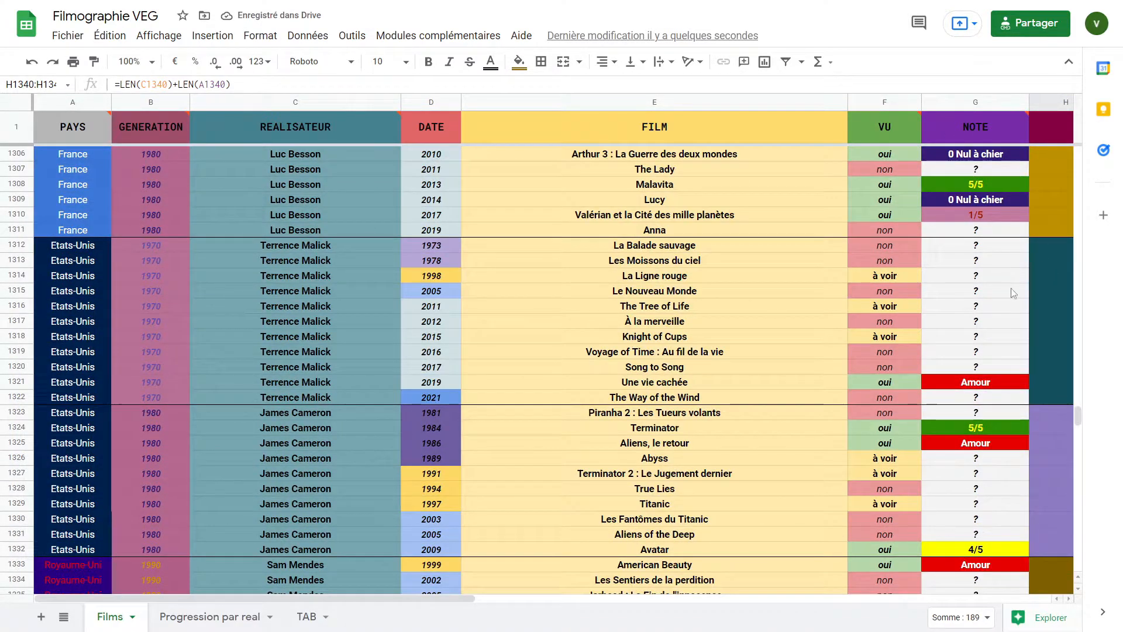
scroll(1035, 339, down, 7)
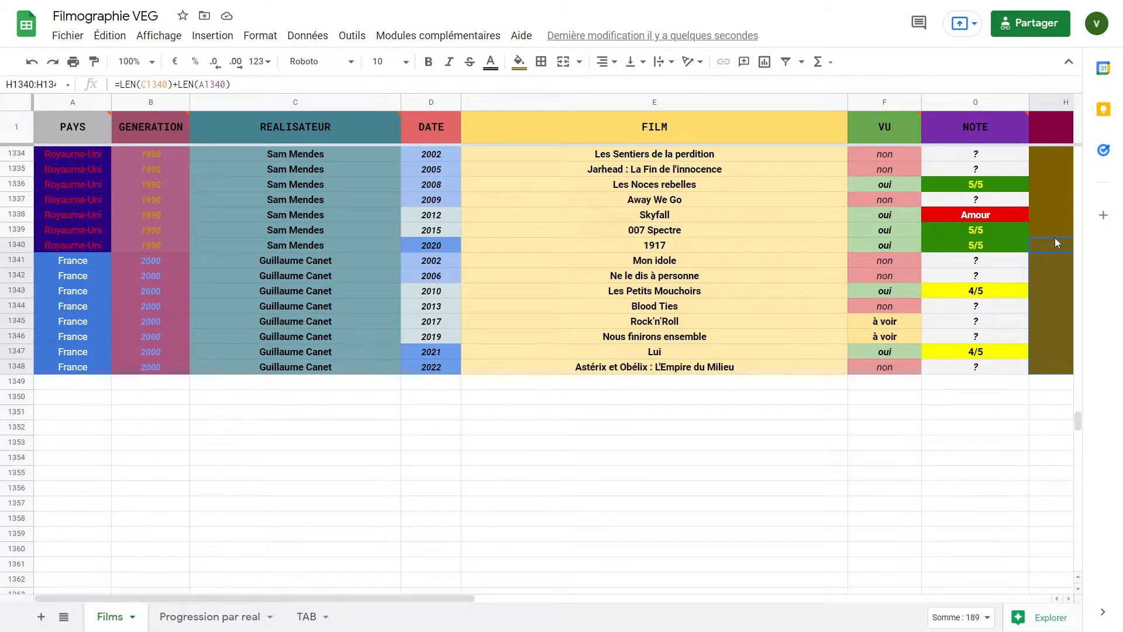
click(1053, 241)
click(1041, 273)
drag(1037, 241, 70, 247)
click(541, 61)
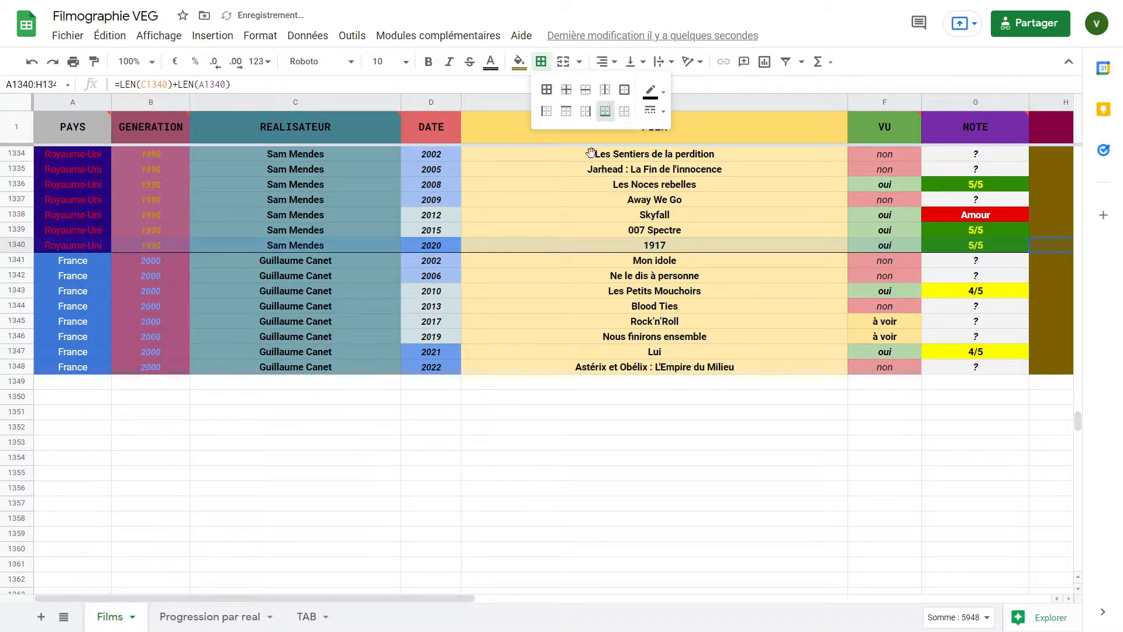
click(605, 111)
Check the new Guillaume Canet row in the Progression par real sheet
click(562, 184)
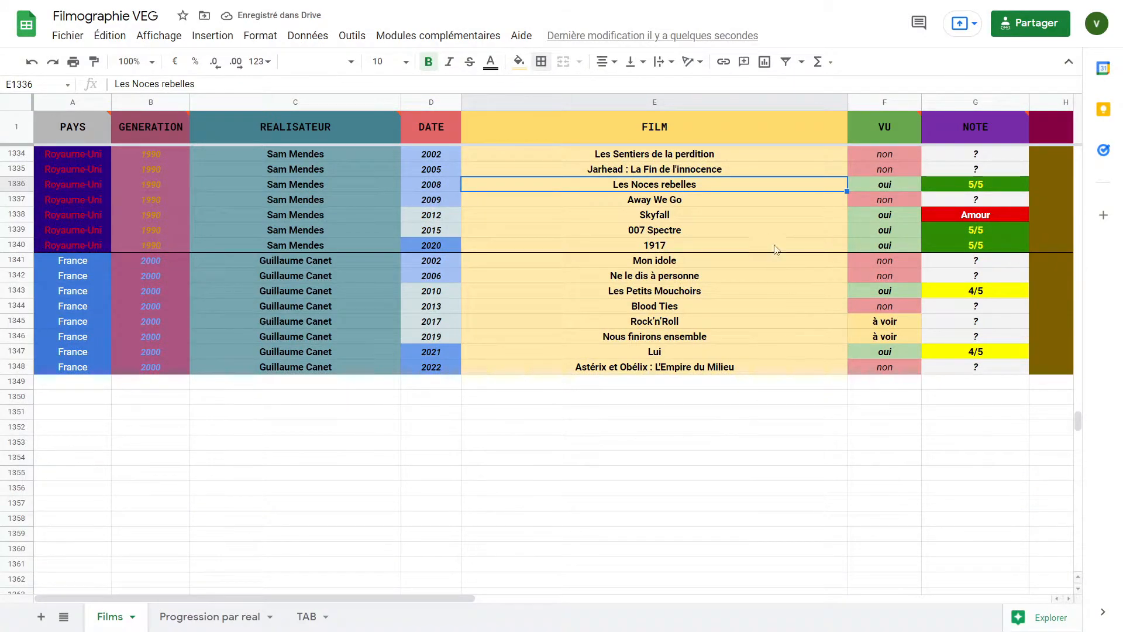
click(785, 265)
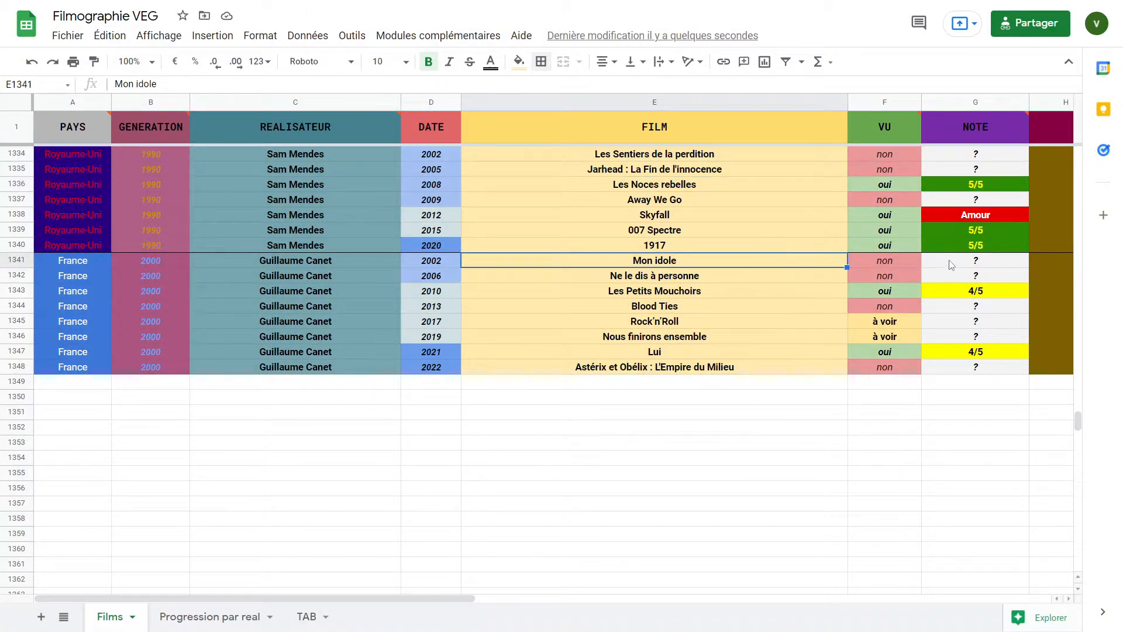
click(1045, 245)
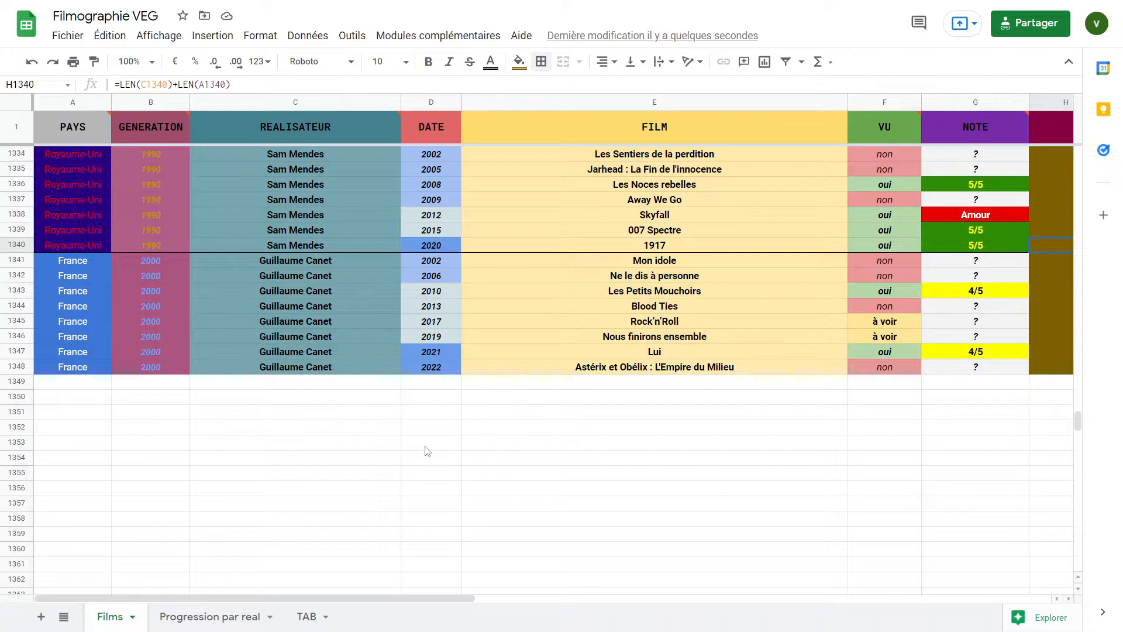
click(205, 618)
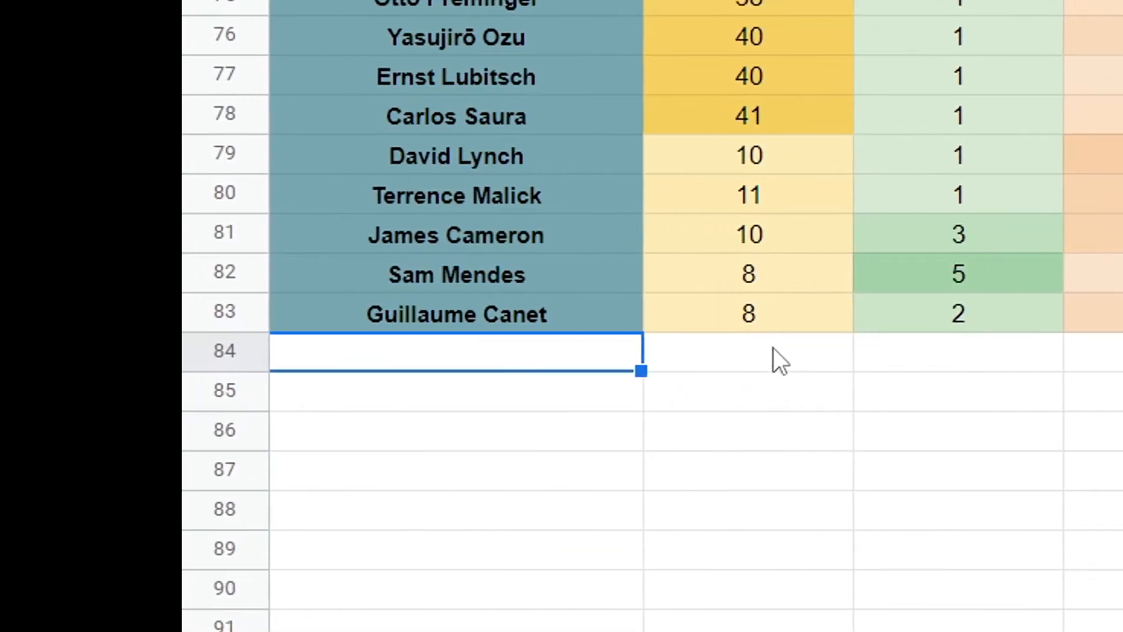
drag(229, 286, 302, 287)
click(936, 309)
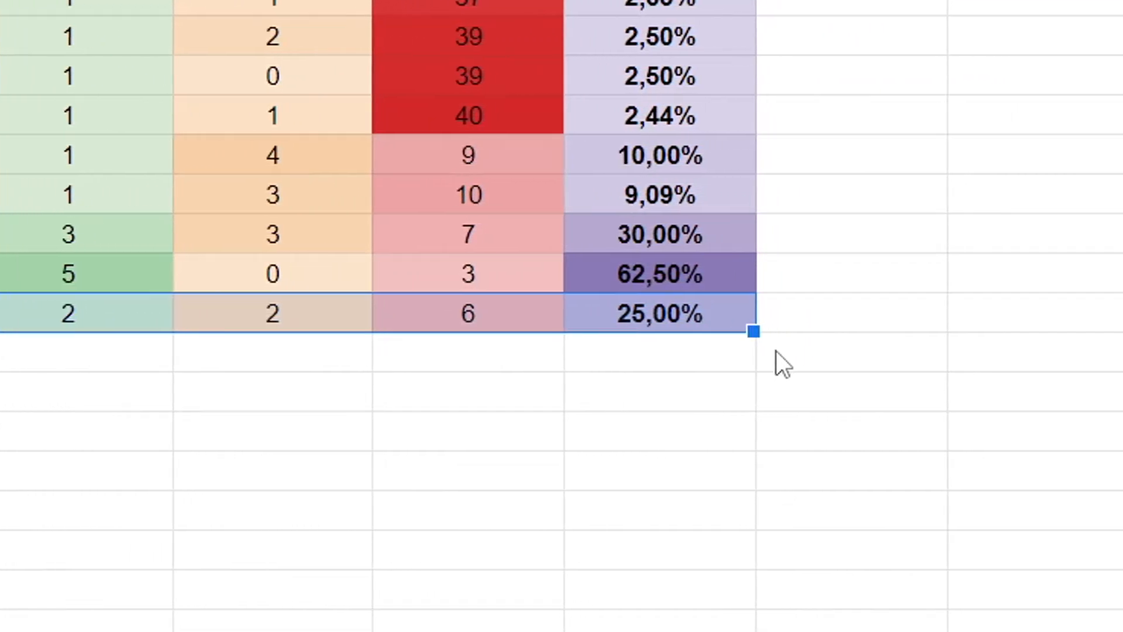
click(679, 352)
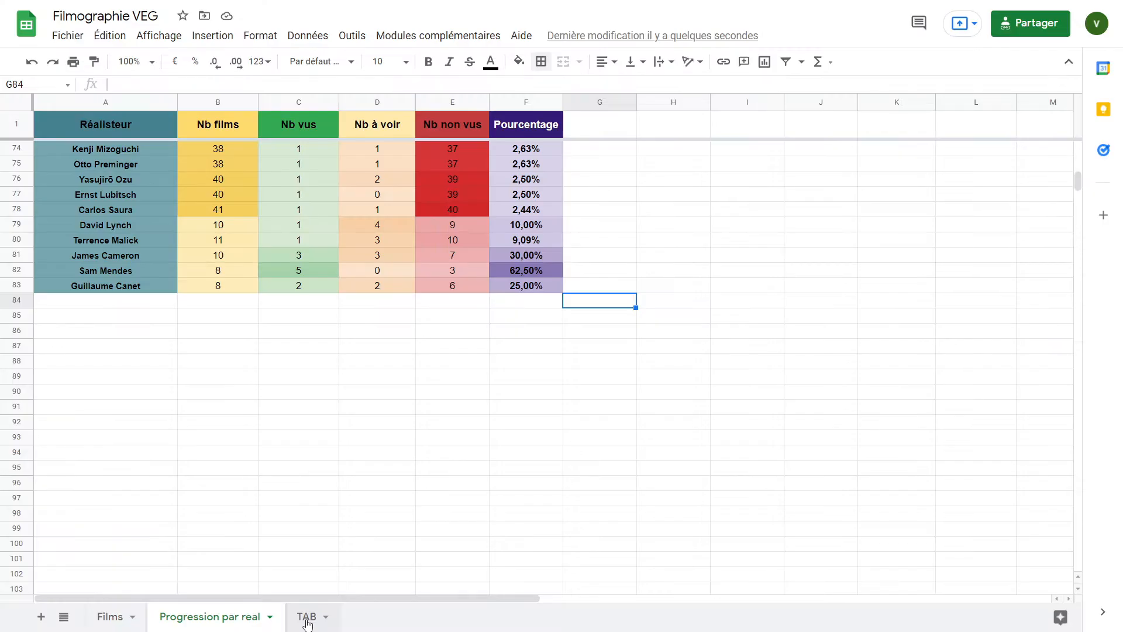
Examine the country, generation, VU and note value lists in the TAB sheet
click(306, 617)
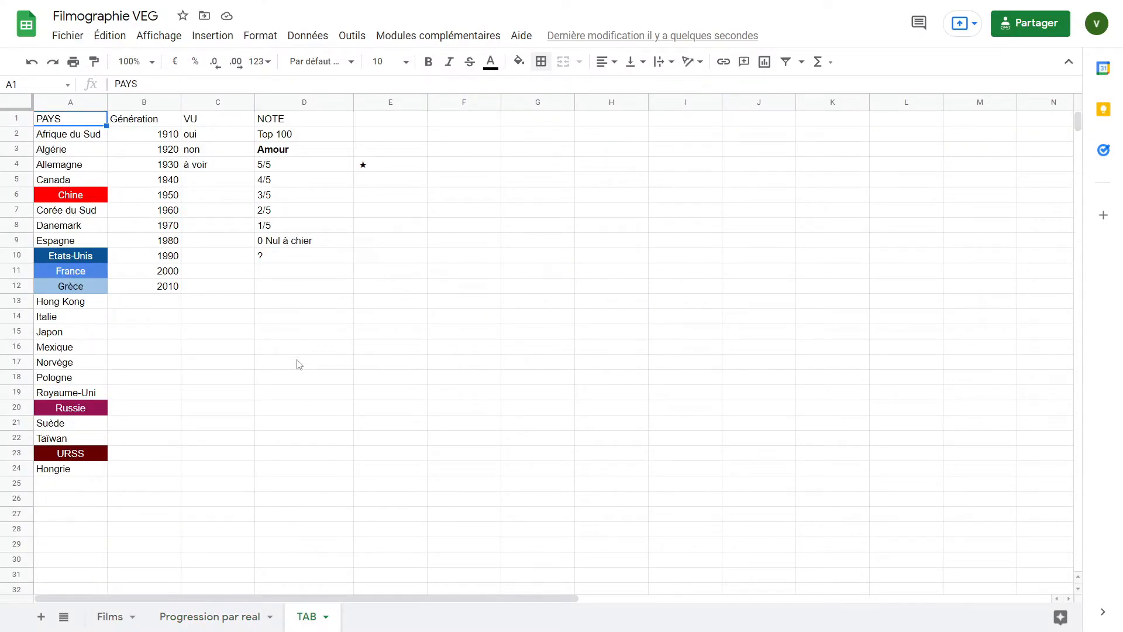
click(95, 137)
drag(318, 318, 307, 136)
click(218, 317)
drag(163, 318, 159, 138)
drag(217, 317, 214, 139)
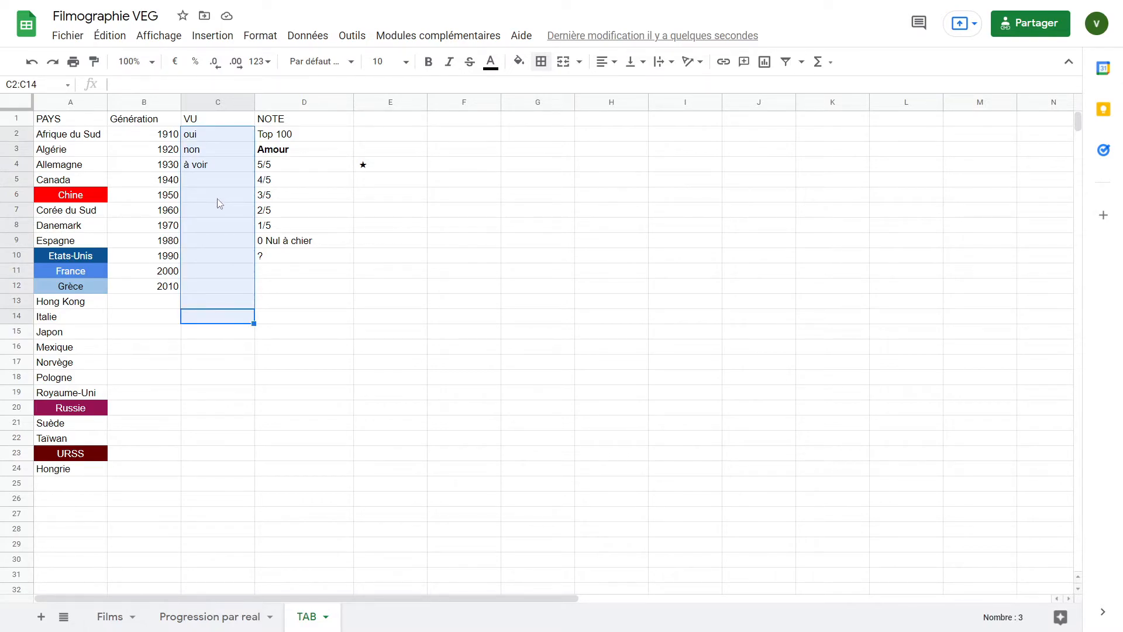
drag(85, 124, 76, 474)
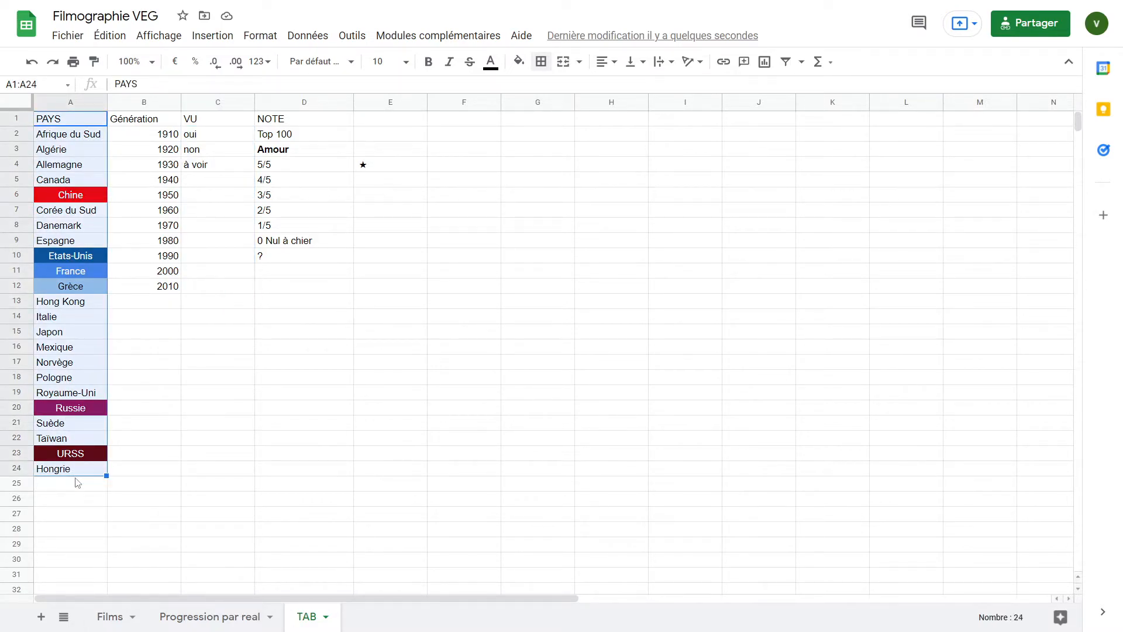
click(95, 498)
Inspect the conditional formatting rules for the PAYS column in the Films sheet, then close the panel
click(110, 616)
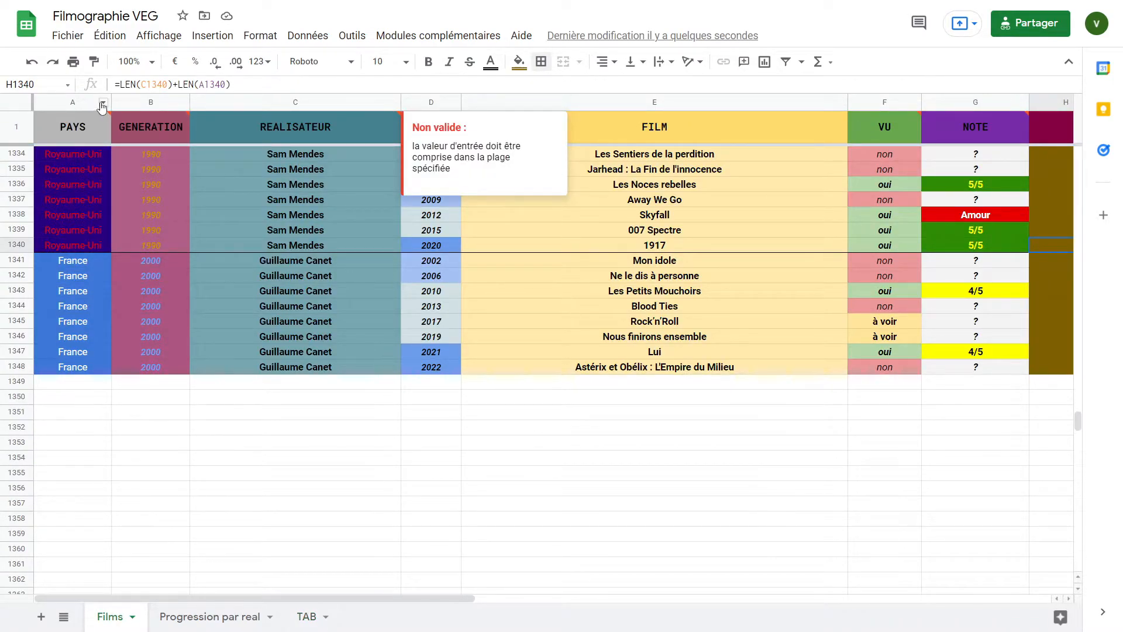
right_click(103, 103)
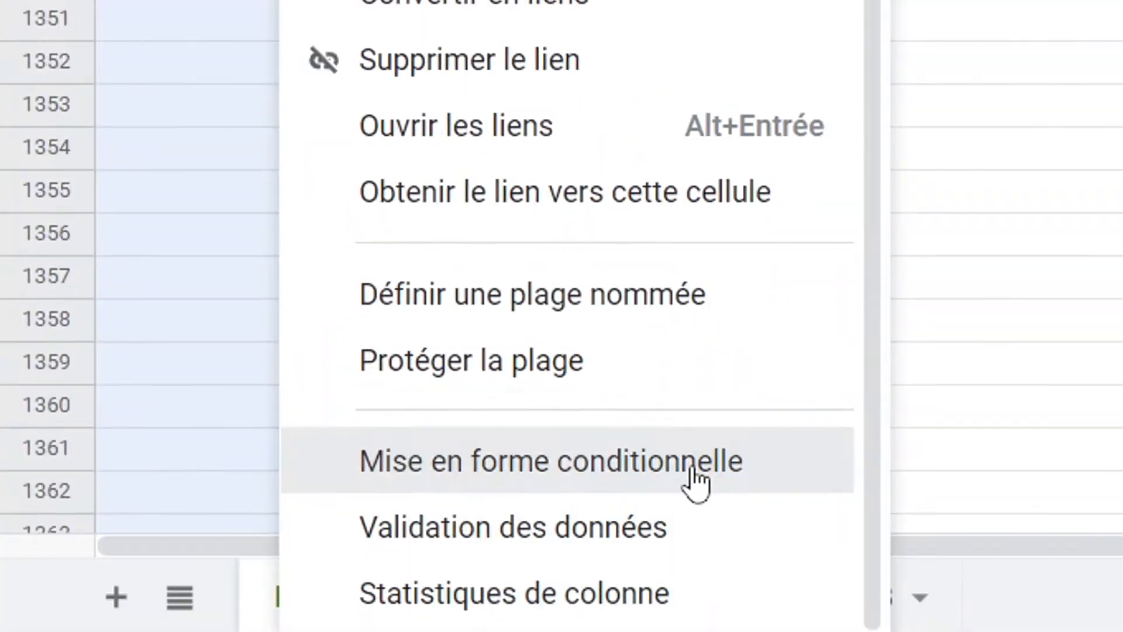
click(195, 623)
scroll(1000, 389, down, 5)
scroll(997, 386, down, 5)
click(971, 436)
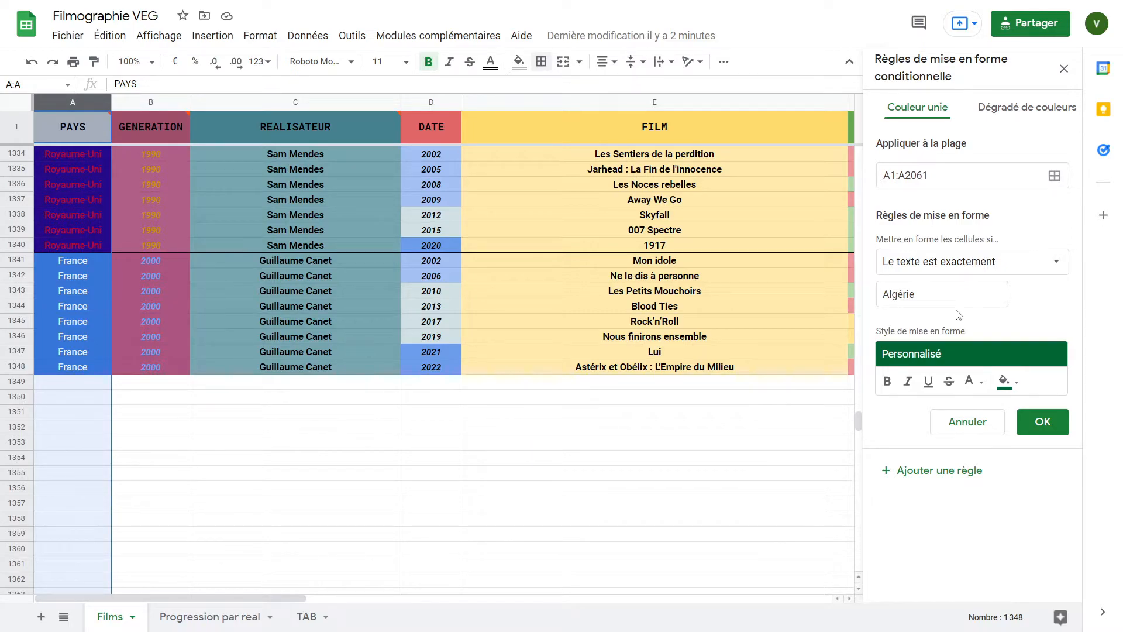
click(1064, 68)
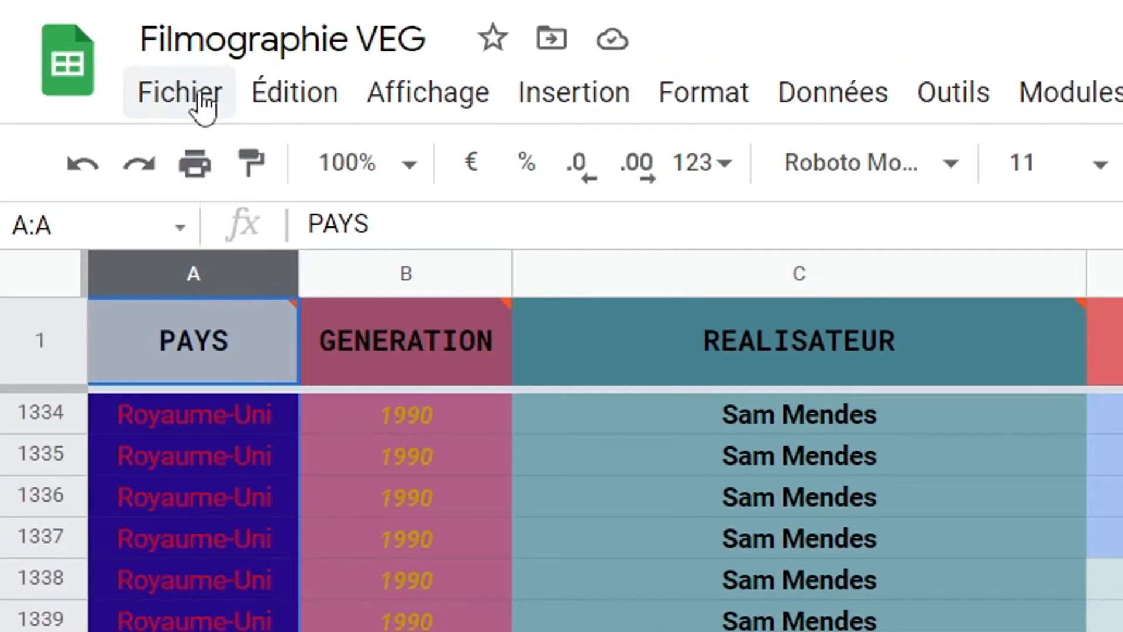
click(75, 37)
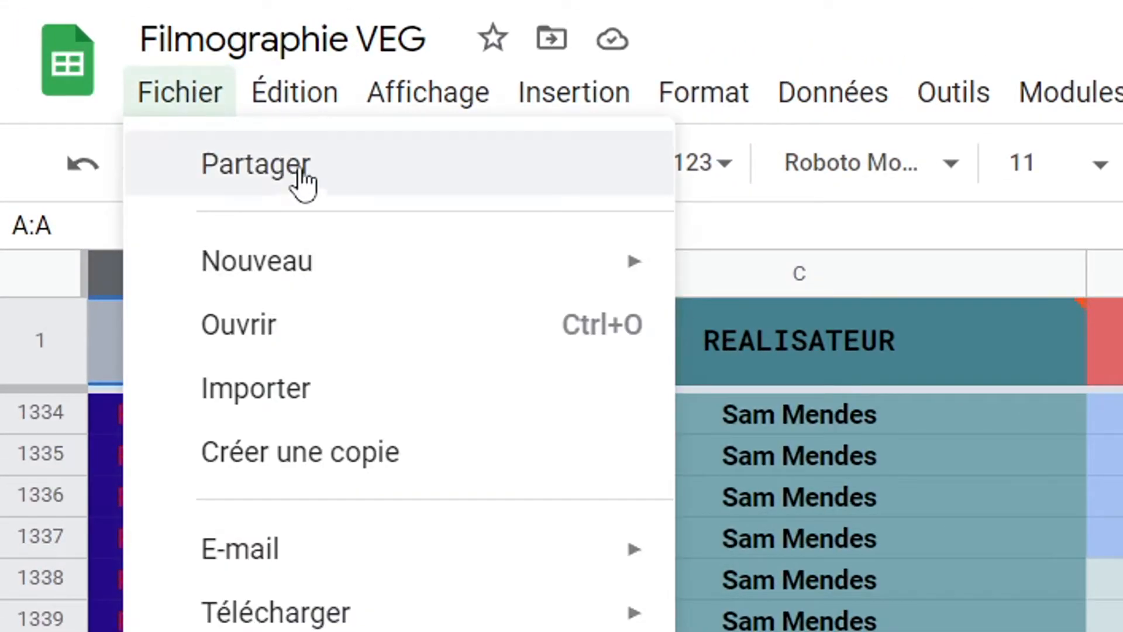
click(371, 434)
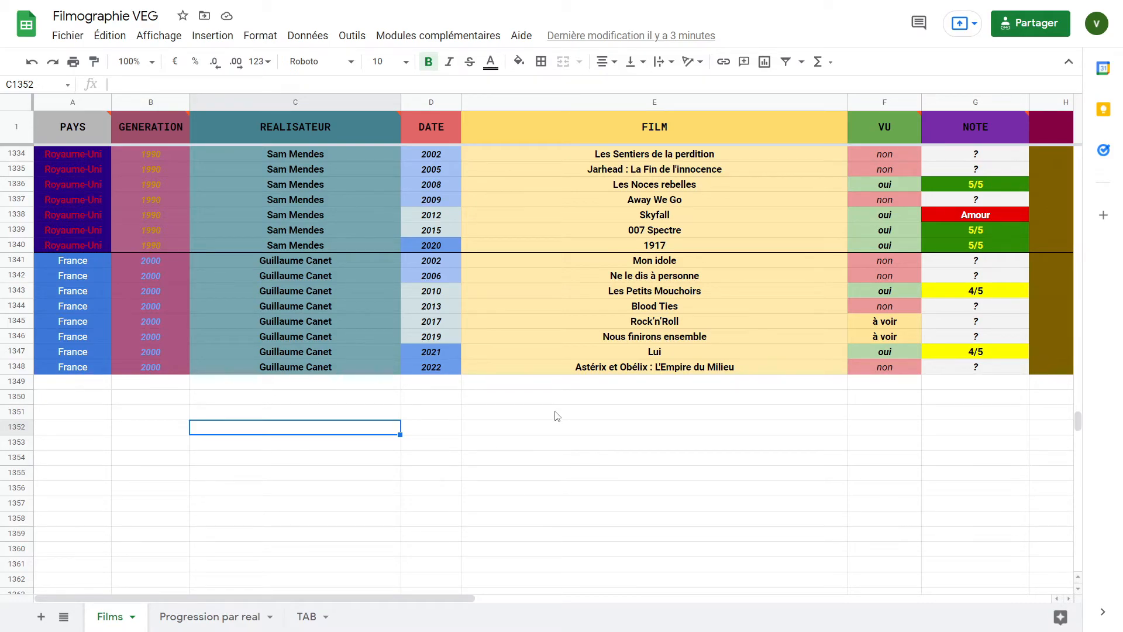
scroll(541, 420, up, 3)
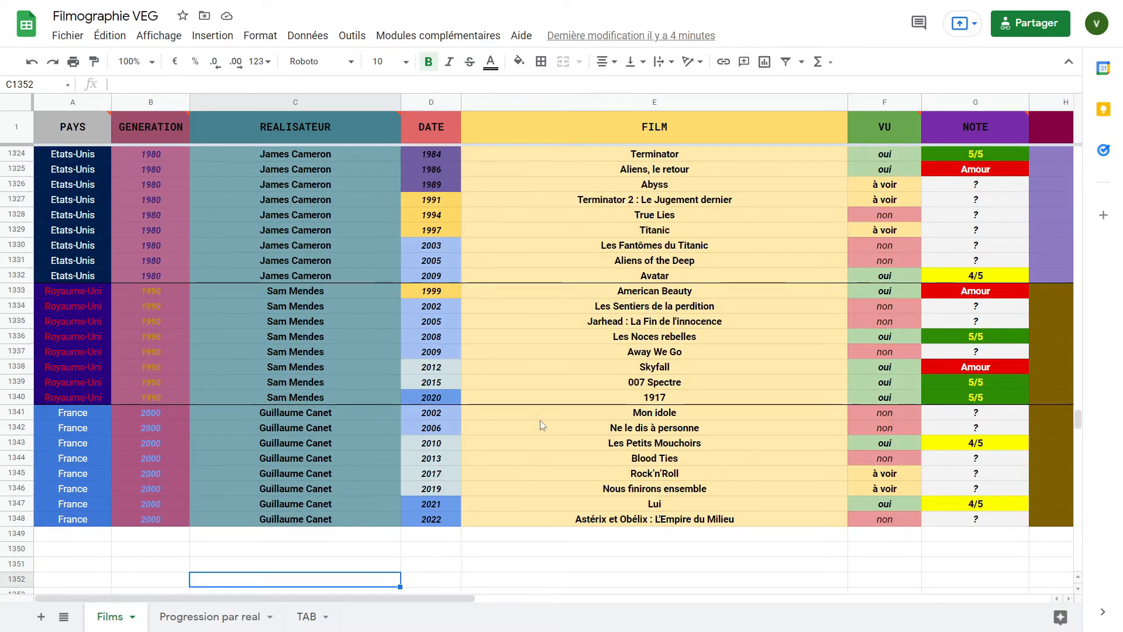
scroll(542, 430, down, 1)
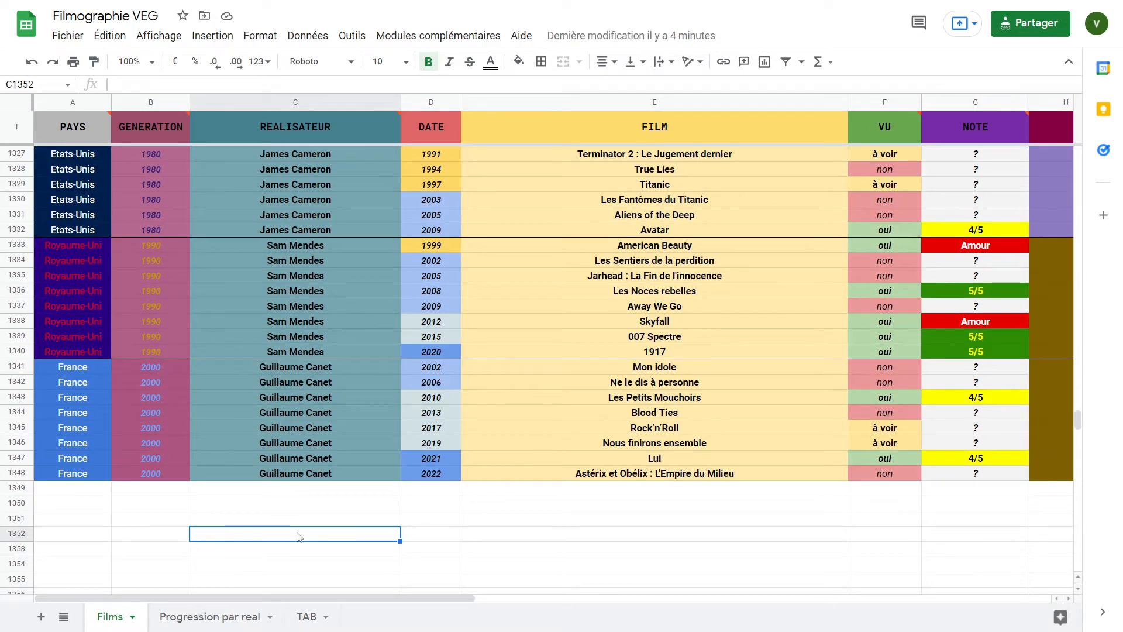
Review the overall totals and per-director percentages in the Progression par real sheet, then return to Films
click(204, 618)
scroll(404, 532, up, 15)
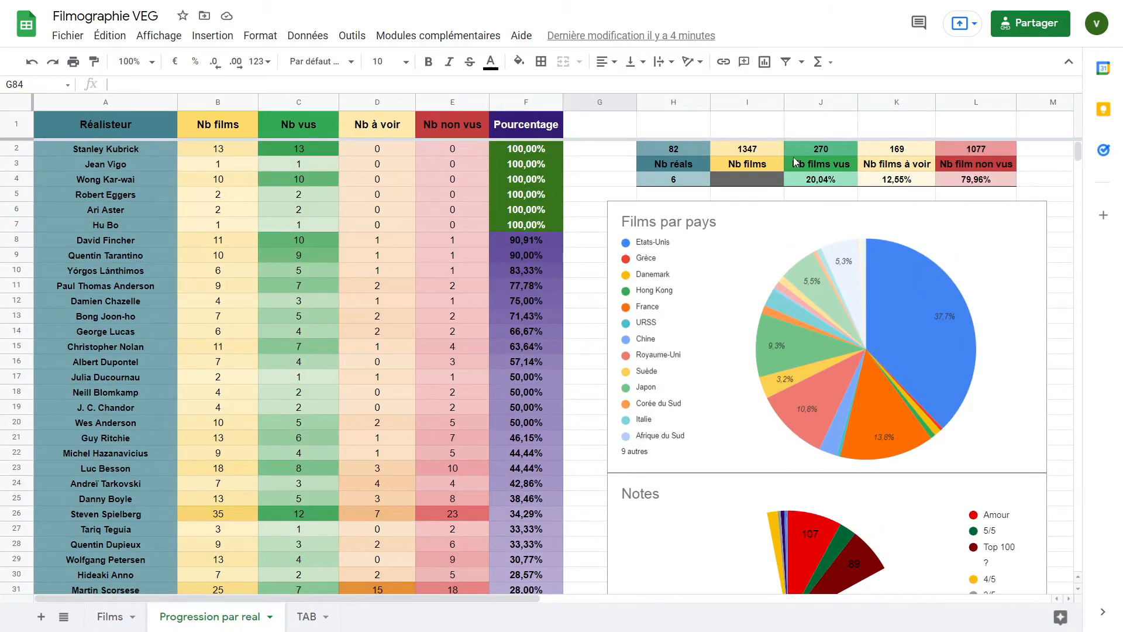
click(461, 153)
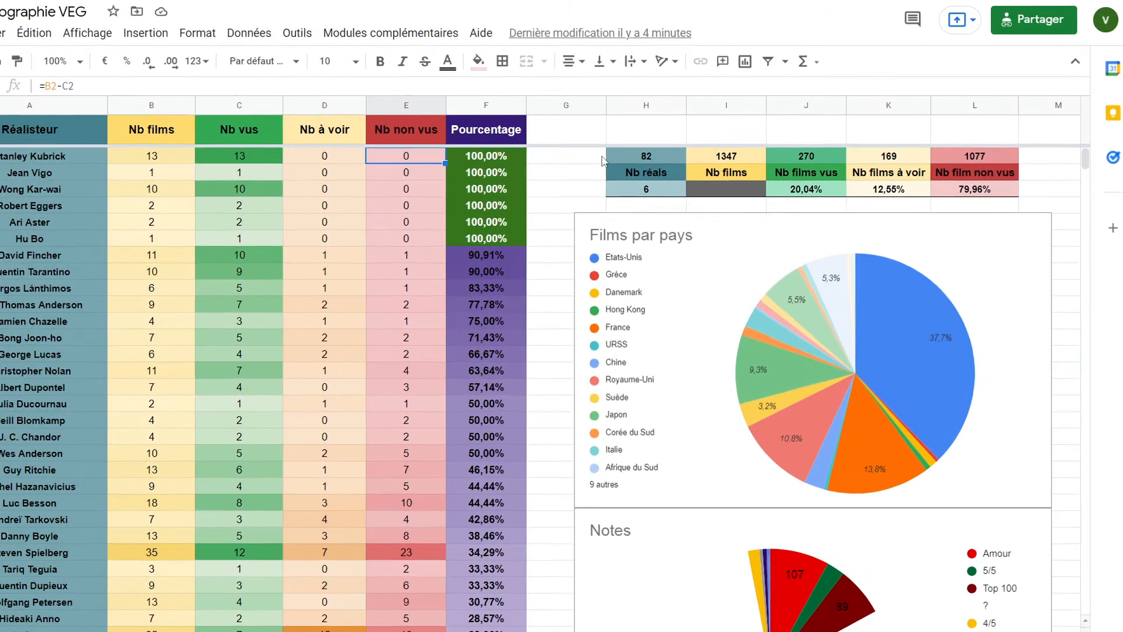
drag(622, 149, 744, 159)
drag(602, 219, 1066, 262)
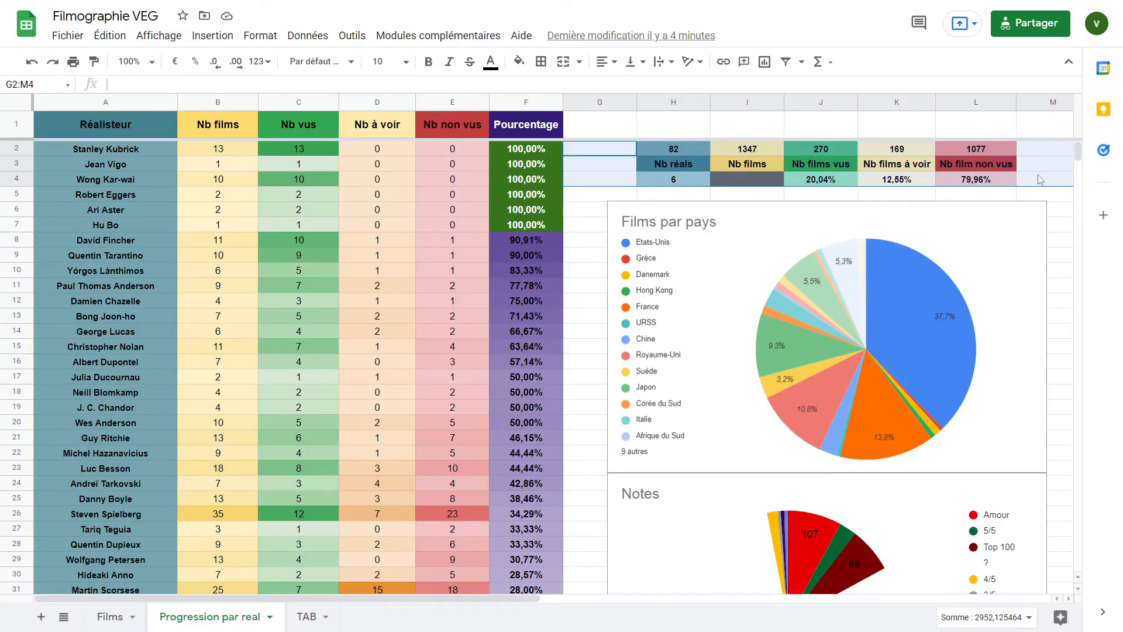
click(1117, 352)
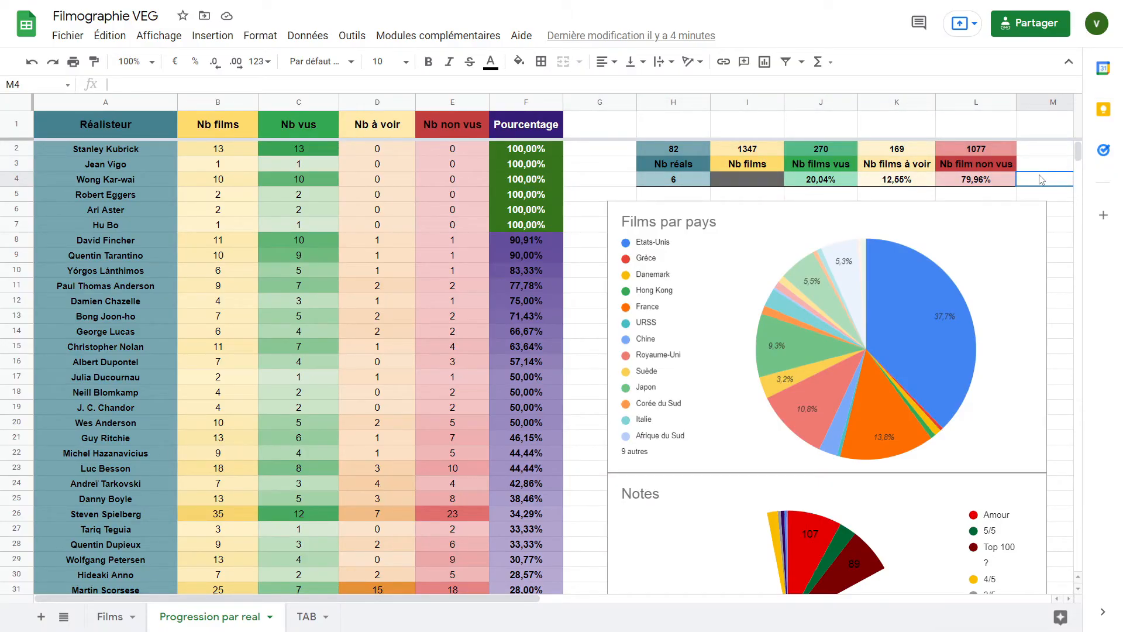
click(676, 179)
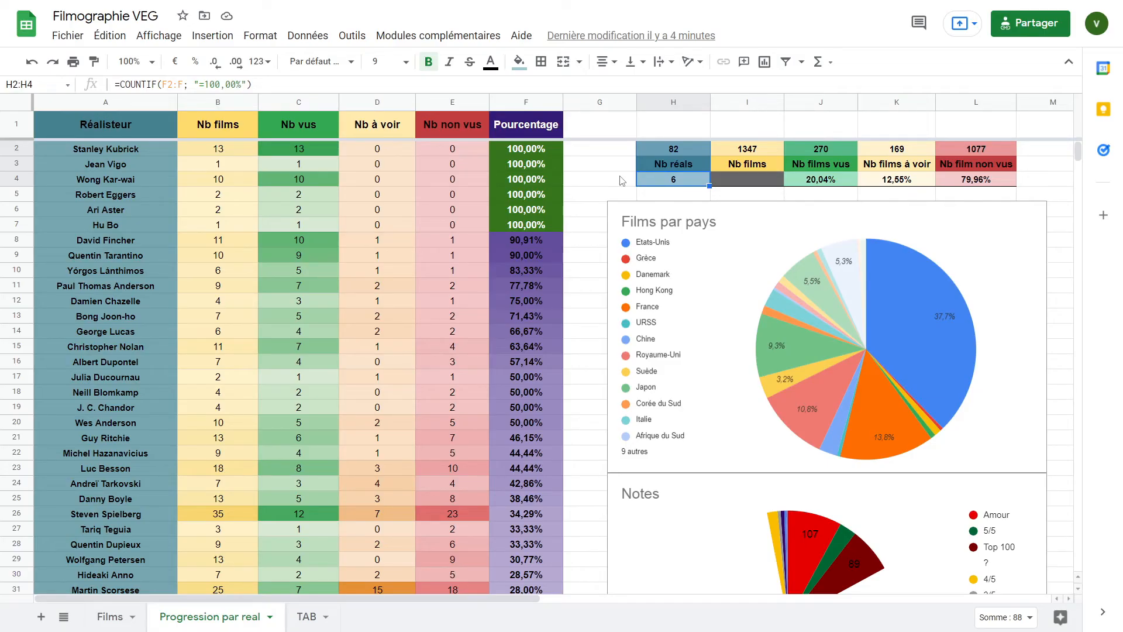
click(834, 180)
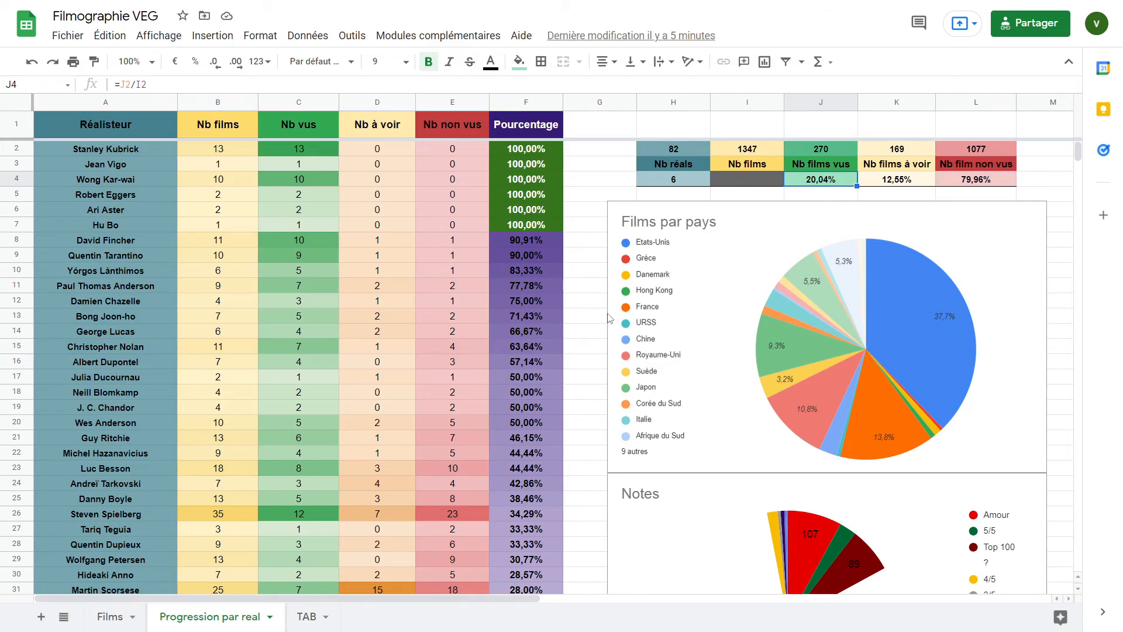
scroll(427, 314, down, 10)
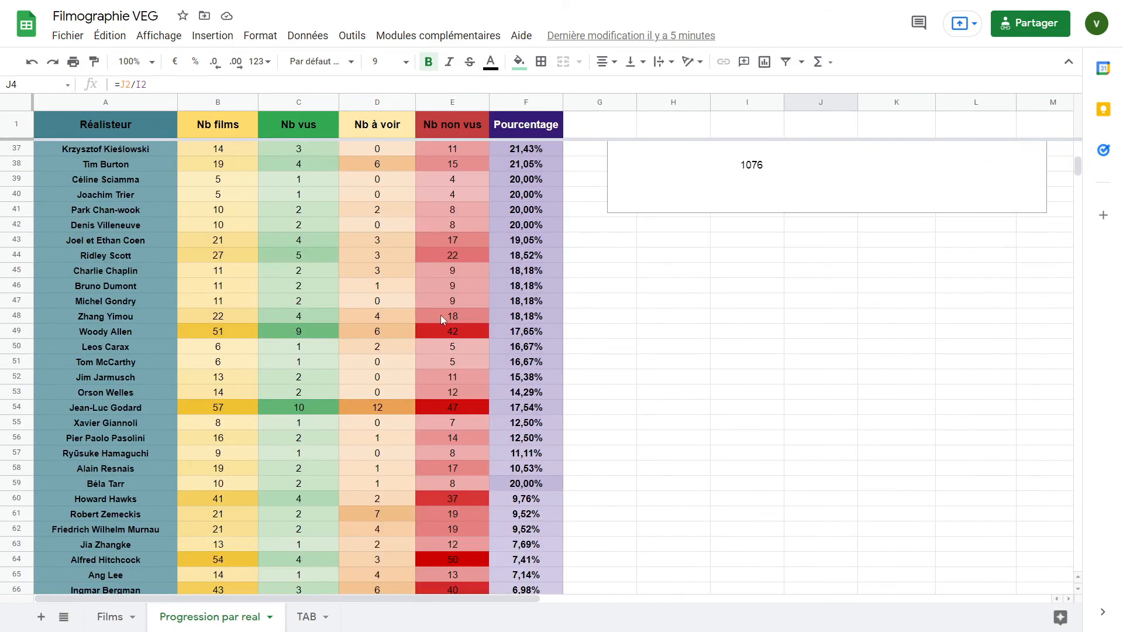
scroll(468, 310, down, 10)
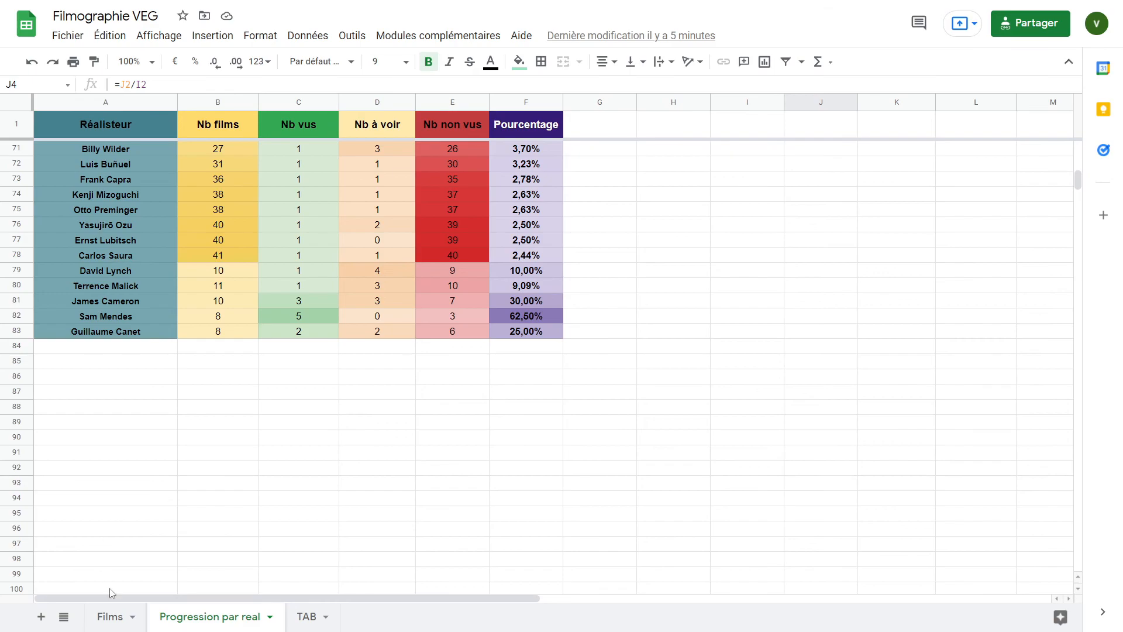
click(110, 617)
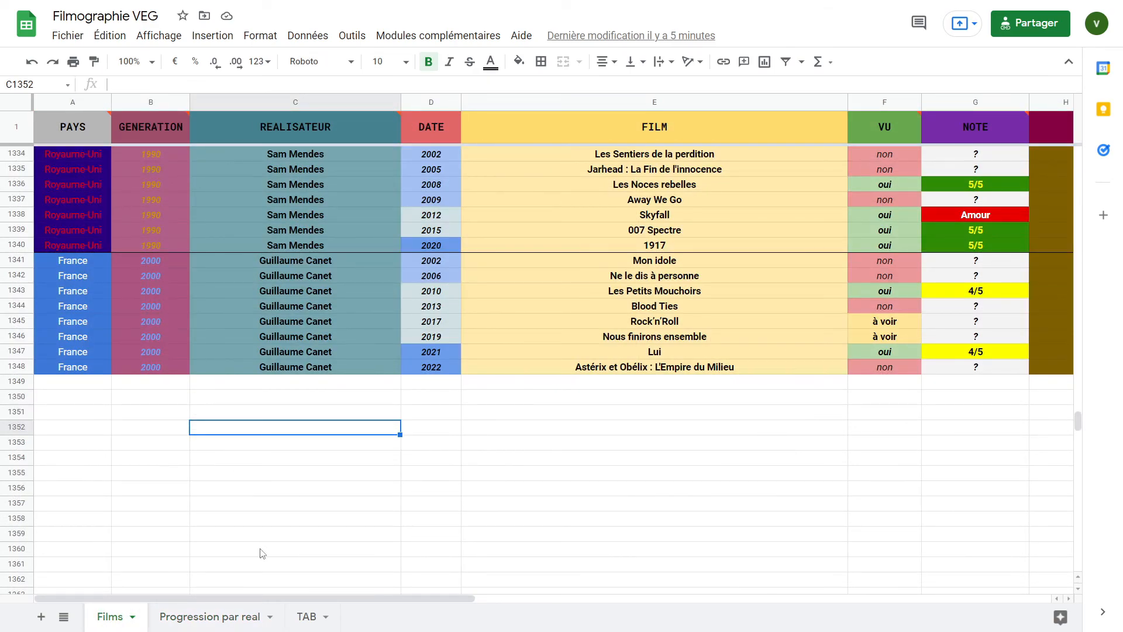